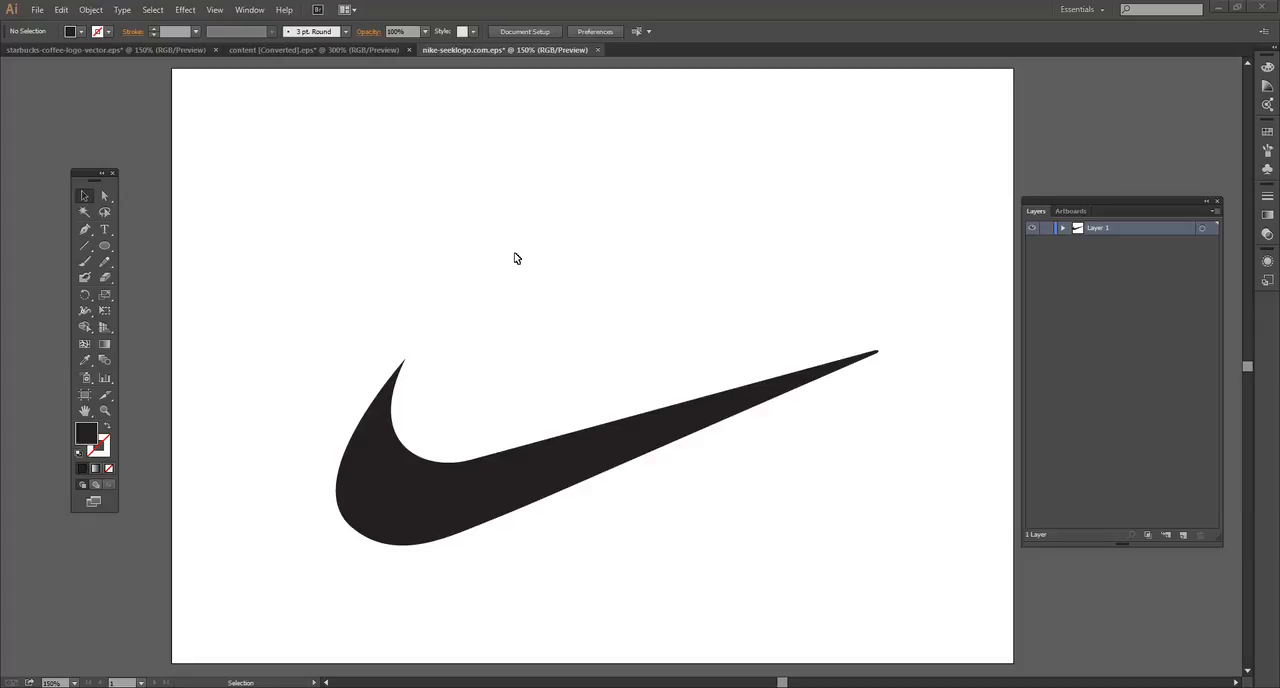
Step: Examine the swoosh's individual anchor points and curve handles with the Direct Selection tool
{"action": "left_click", "coordinate": [85, 232]}
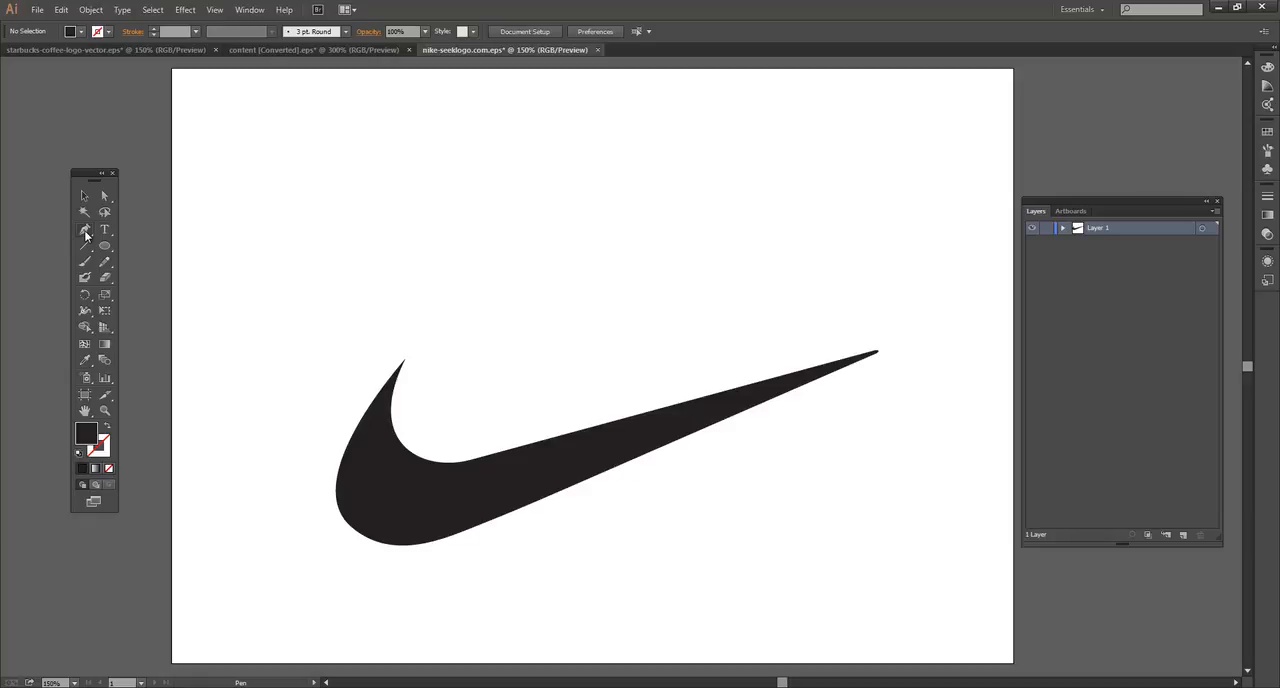
{"action": "left_click", "coordinate": [85, 232]}
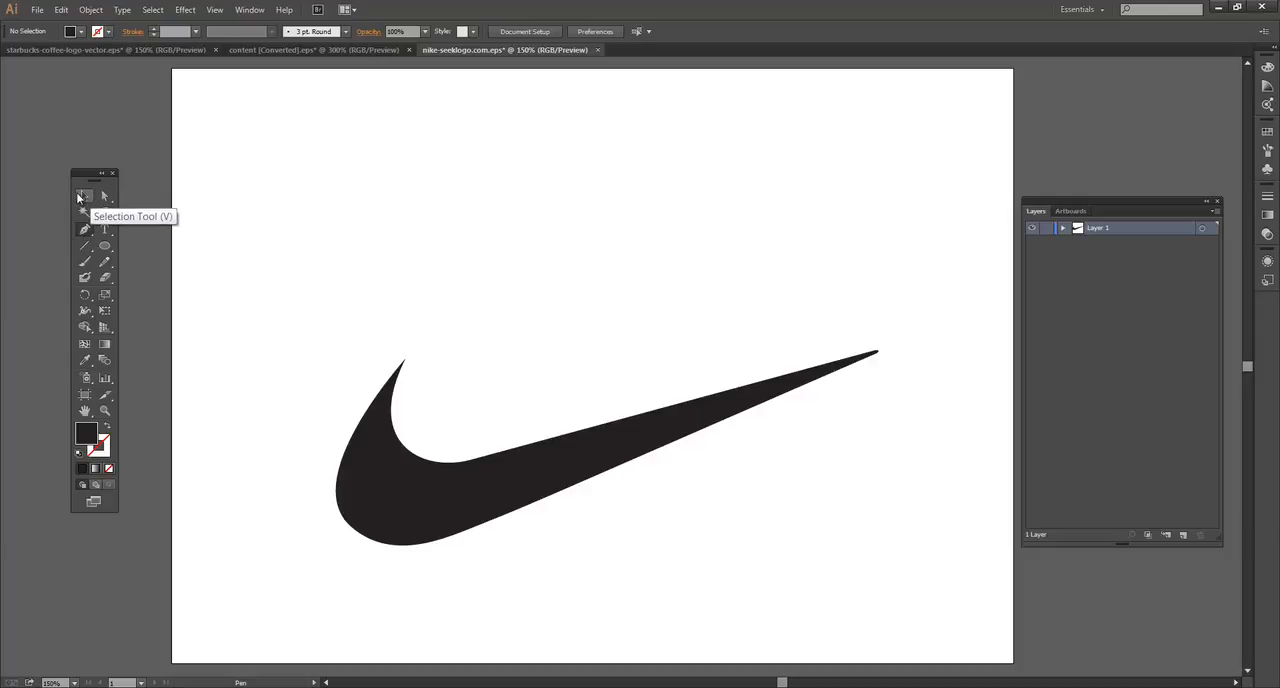
{"action": "key", "text": "a"}
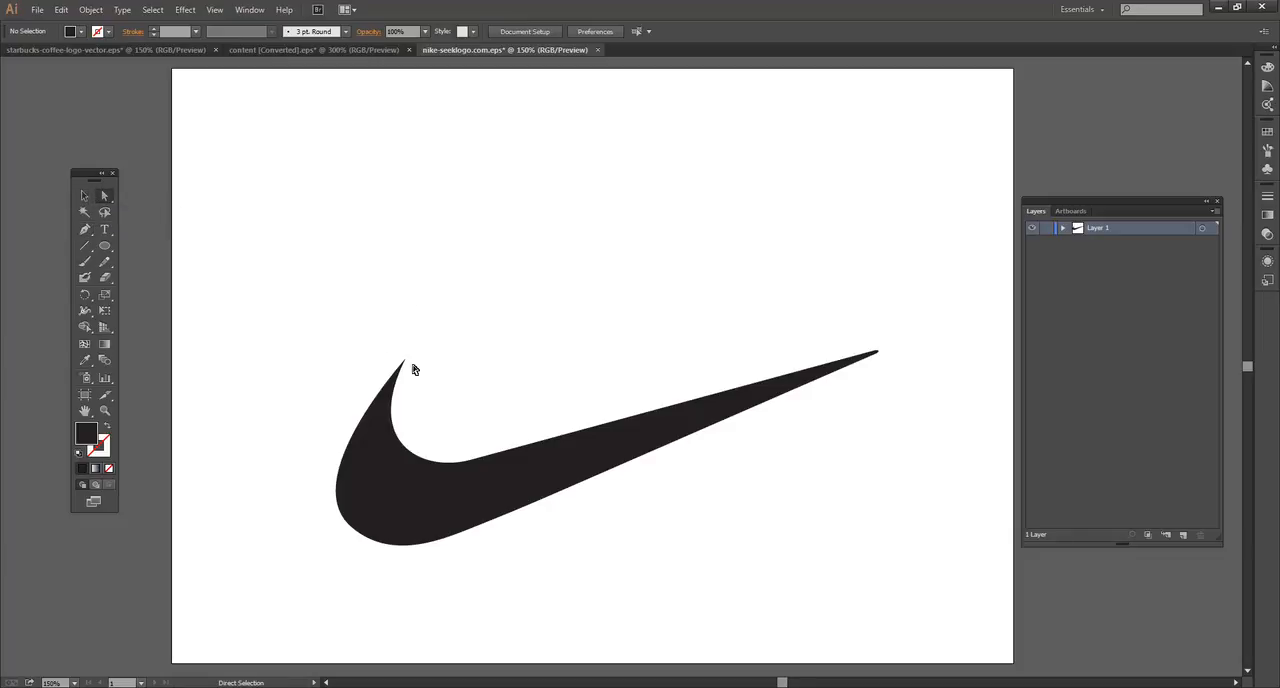
{"action": "left_click", "coordinate": [395, 459]}
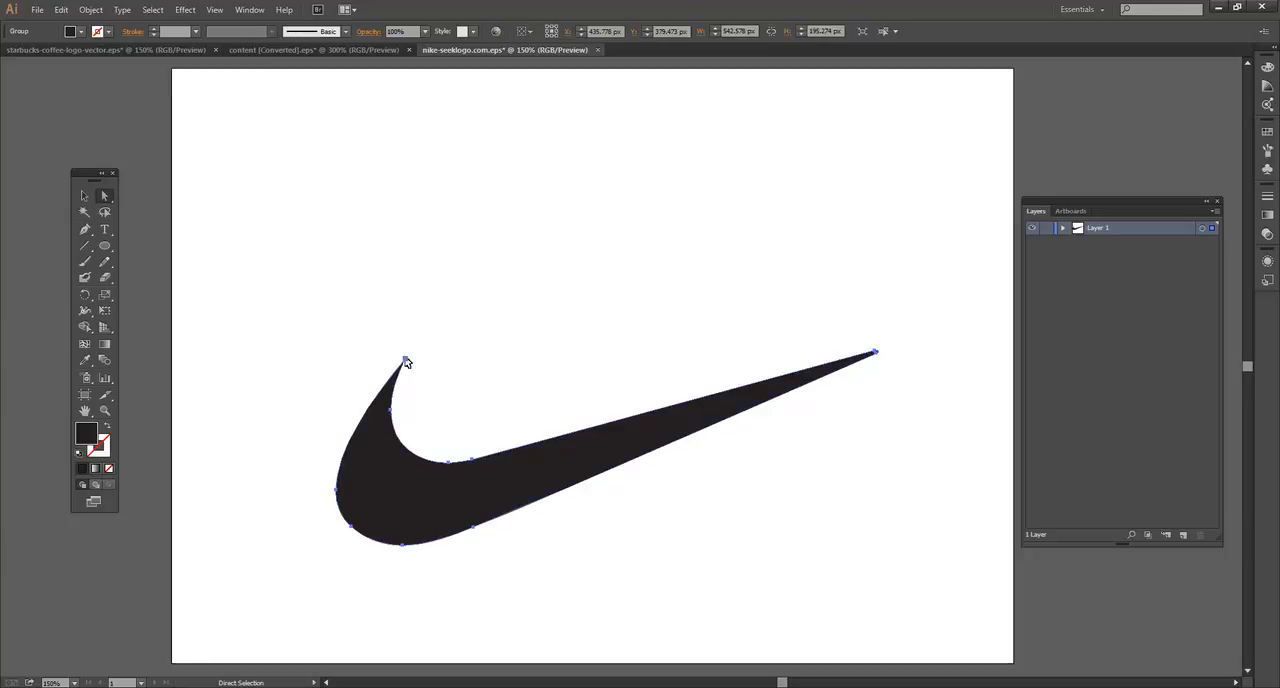
{"action": "left_click", "coordinate": [406, 361]}
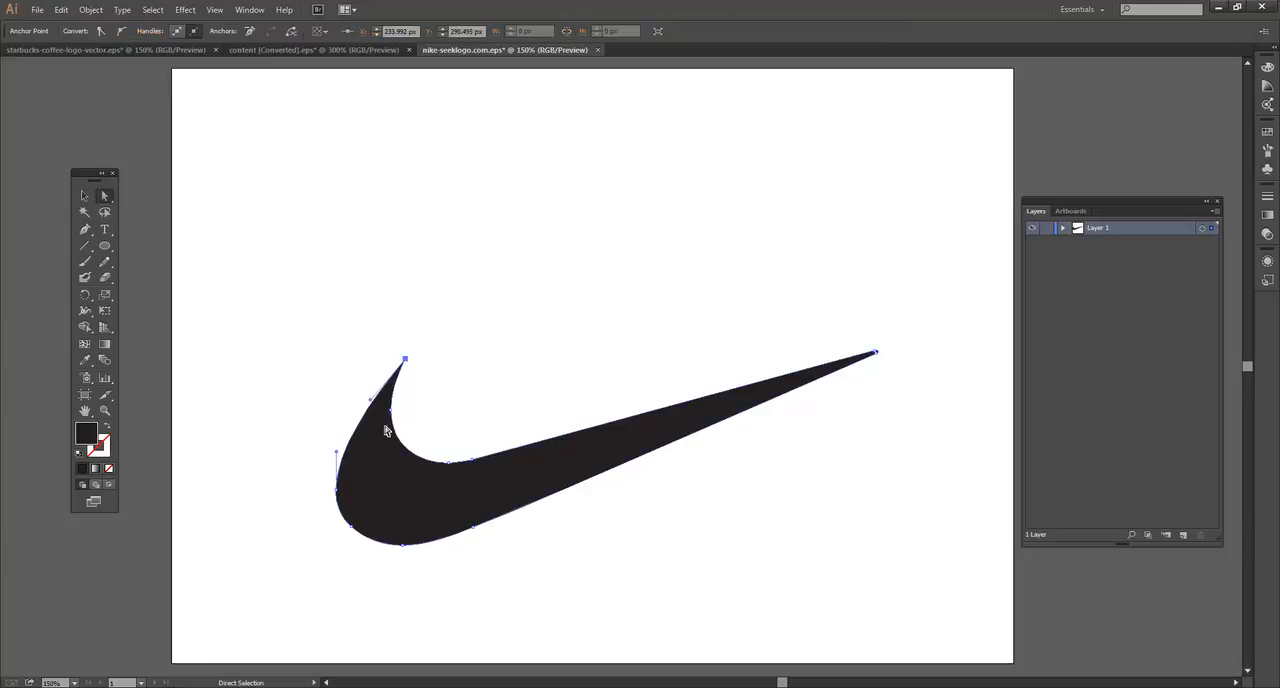
{"action": "left_click", "coordinate": [402, 545]}
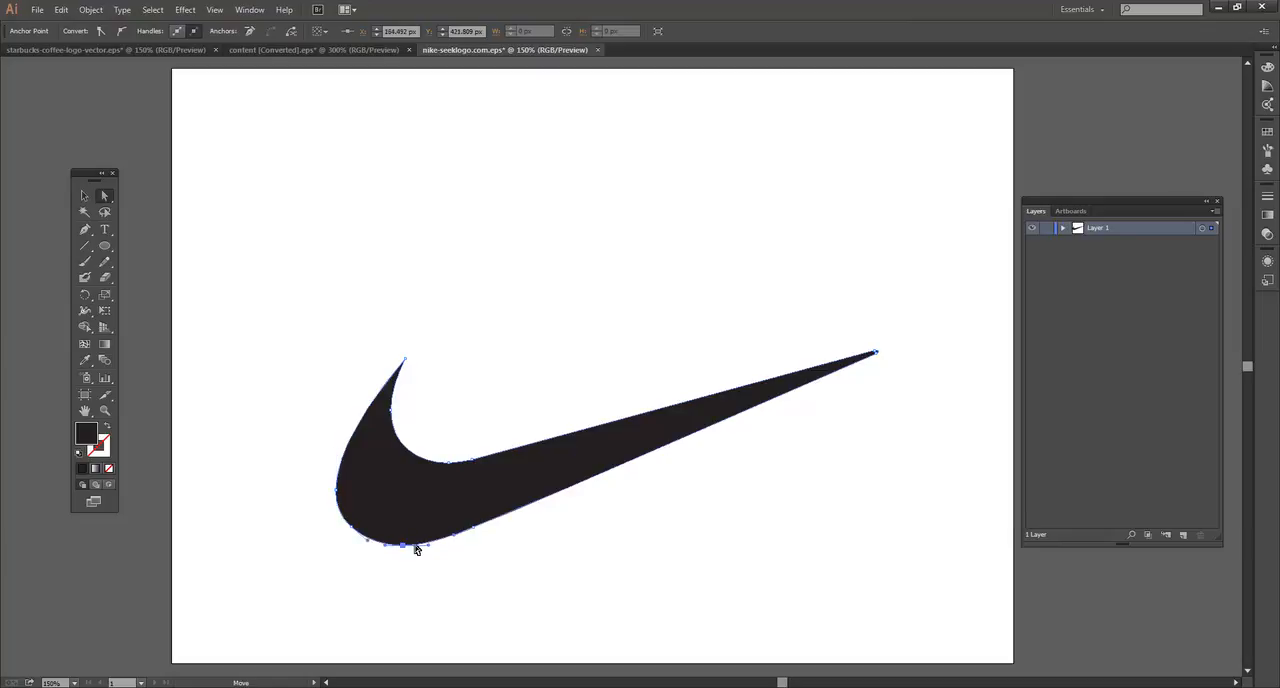
{"action": "left_click", "coordinate": [472, 528]}
{"action": "left_click", "coordinate": [450, 462]}
{"action": "left_click", "coordinate": [473, 529]}
Step: Try reshaping the swoosh's lower edge with the curve handles of its lower anchor, and shift the shape slightly
{"action": "left_click_drag", "start_coordinate": [545, 503], "coordinate": [550, 476]}
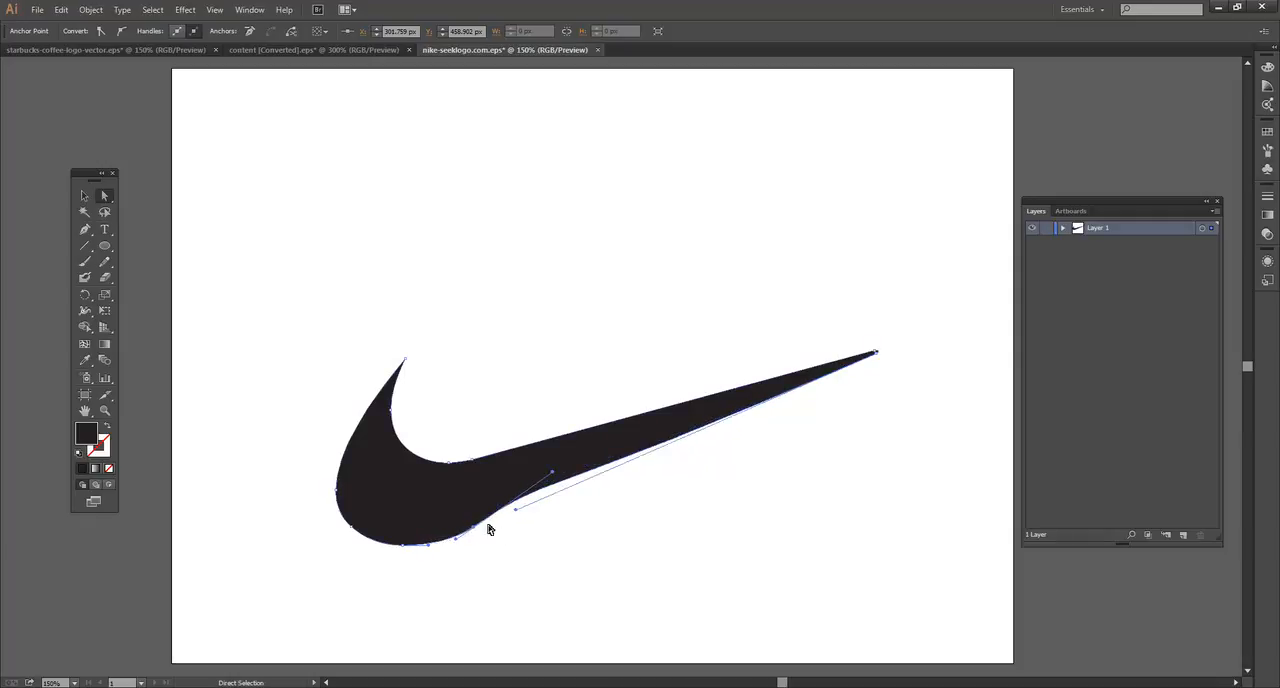
{"action": "left_click", "coordinate": [876, 354]}
{"action": "left_click", "coordinate": [473, 530]}
{"action": "left_click_drag", "start_coordinate": [552, 476], "coordinate": [547, 537]}
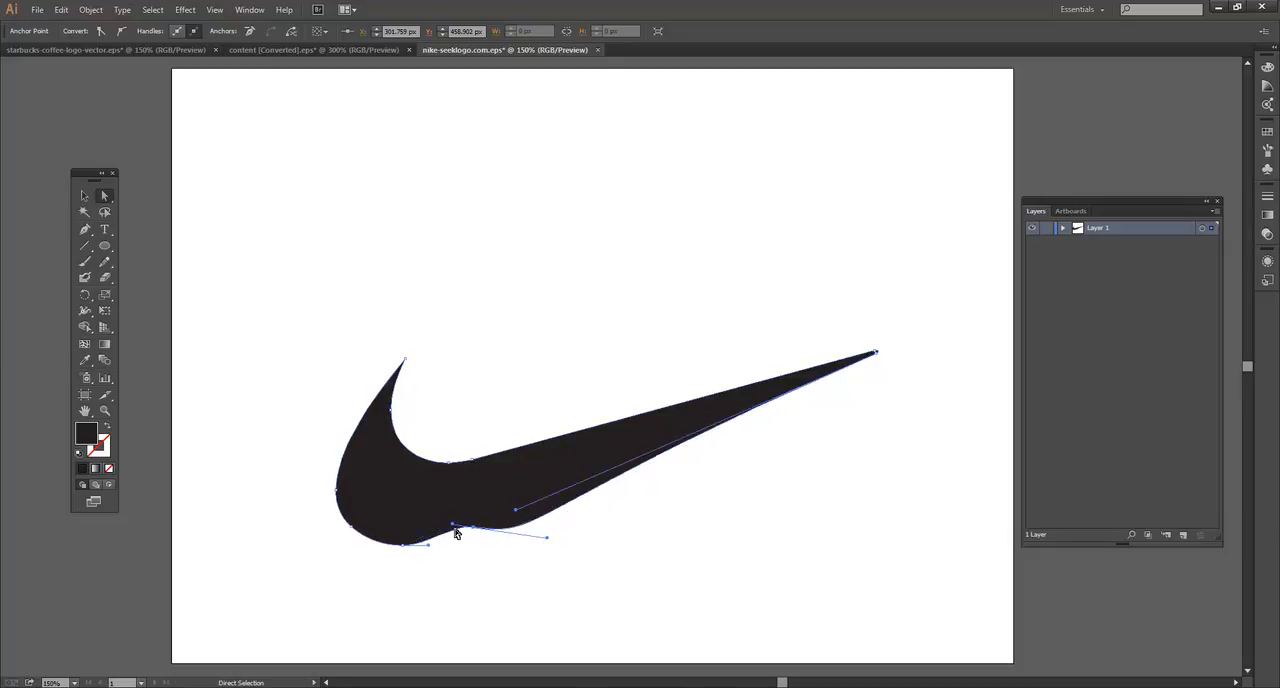
{"action": "left_click_drag", "start_coordinate": [453, 528], "coordinate": [394, 492]}
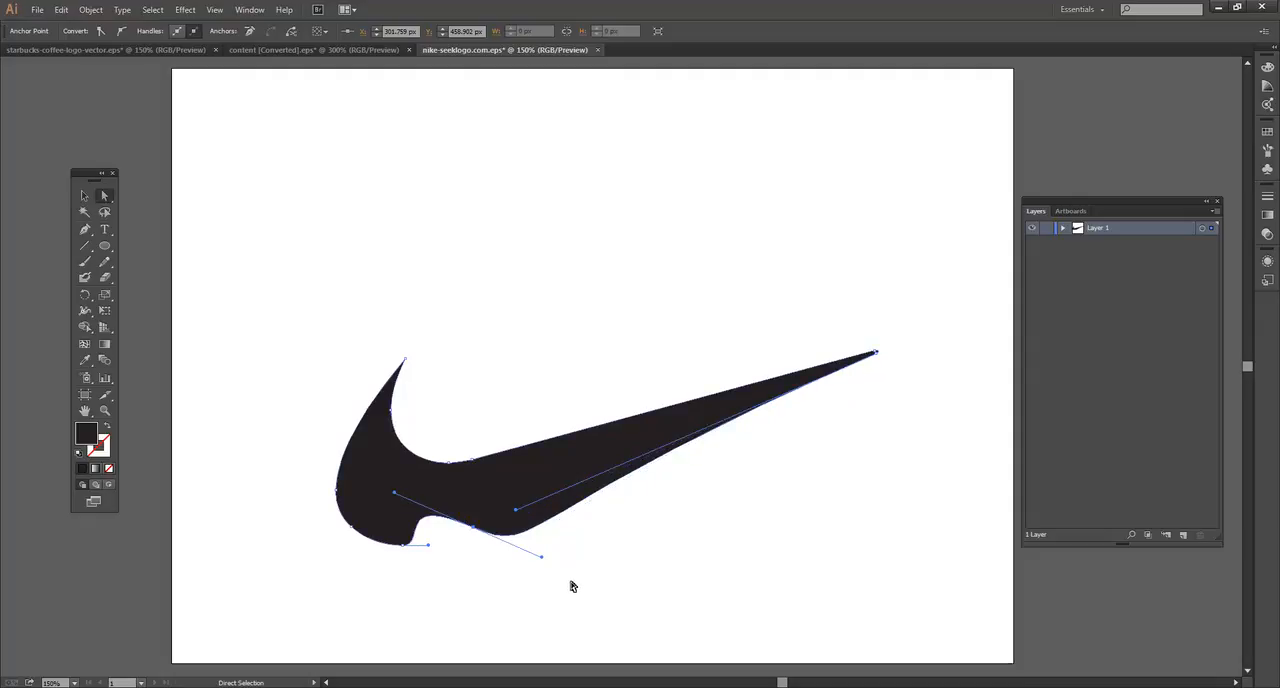
{"action": "mouse_move", "coordinate": [403, 549]}
{"action": "left_mouse_down"}
{"action": "mouse_move", "coordinate": [429, 551]}
{"action": "mouse_move", "coordinate": [428, 512]}
{"action": "mouse_move", "coordinate": [429, 562]}
{"action": "mouse_move", "coordinate": [409, 579]}
{"action": "mouse_move", "coordinate": [441, 583]}
{"action": "mouse_move", "coordinate": [407, 558]}
{"action": "left_mouse_up"}
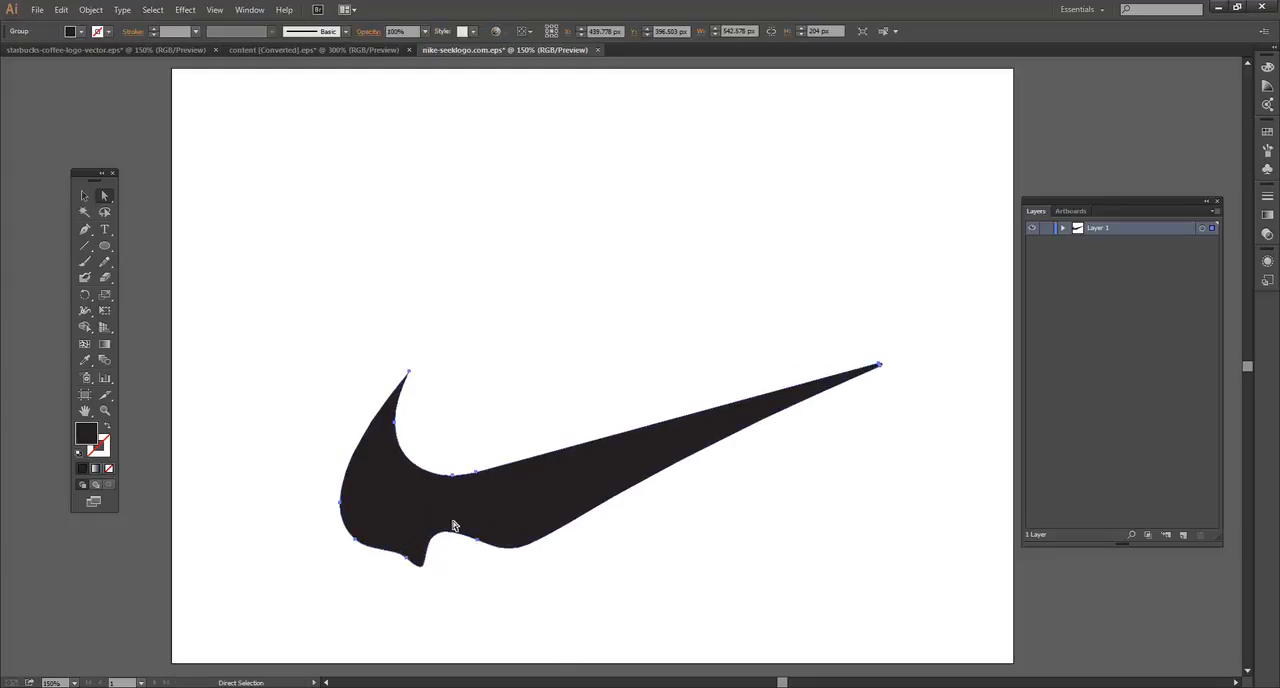
Step: Undo the handle edits and the move of the swoosh
{"action": "key", "text": "ctrl+z"}
{"action": "key", "text": "ctrl+z"}
{"action": "key", "text": "ctrl+z"}
{"action": "key", "text": "ctrl+z"}
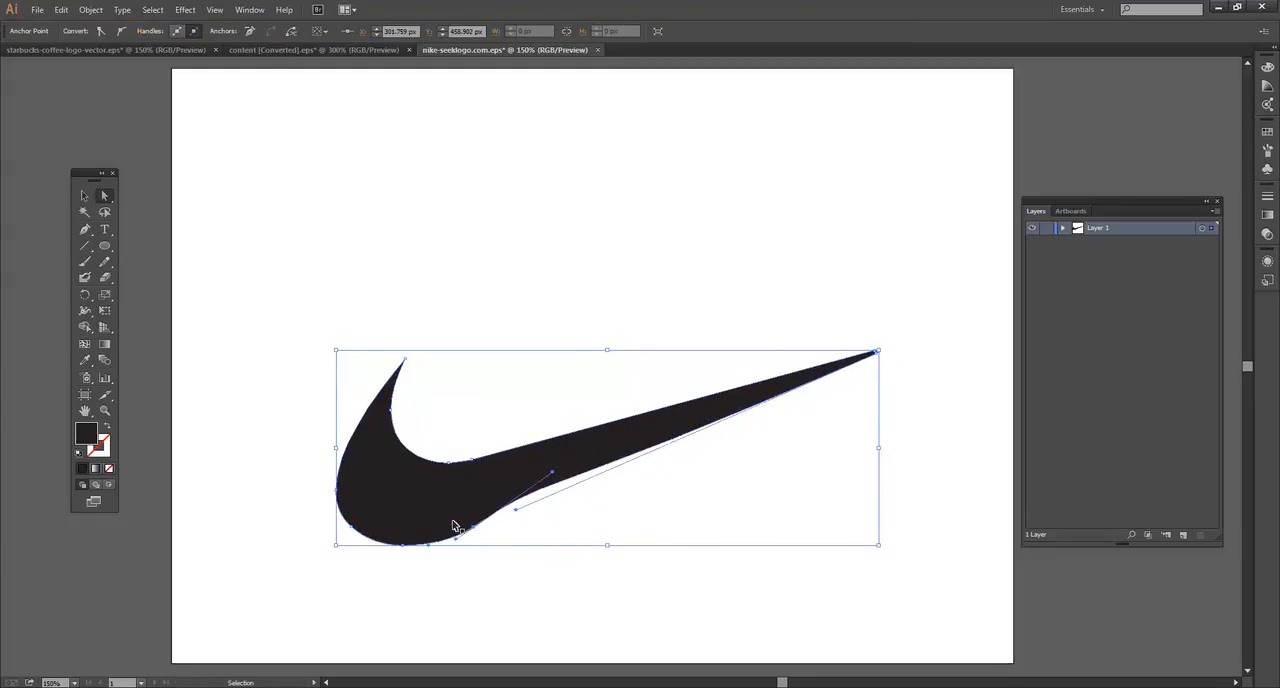
{"action": "key", "text": "ctrl+z"}
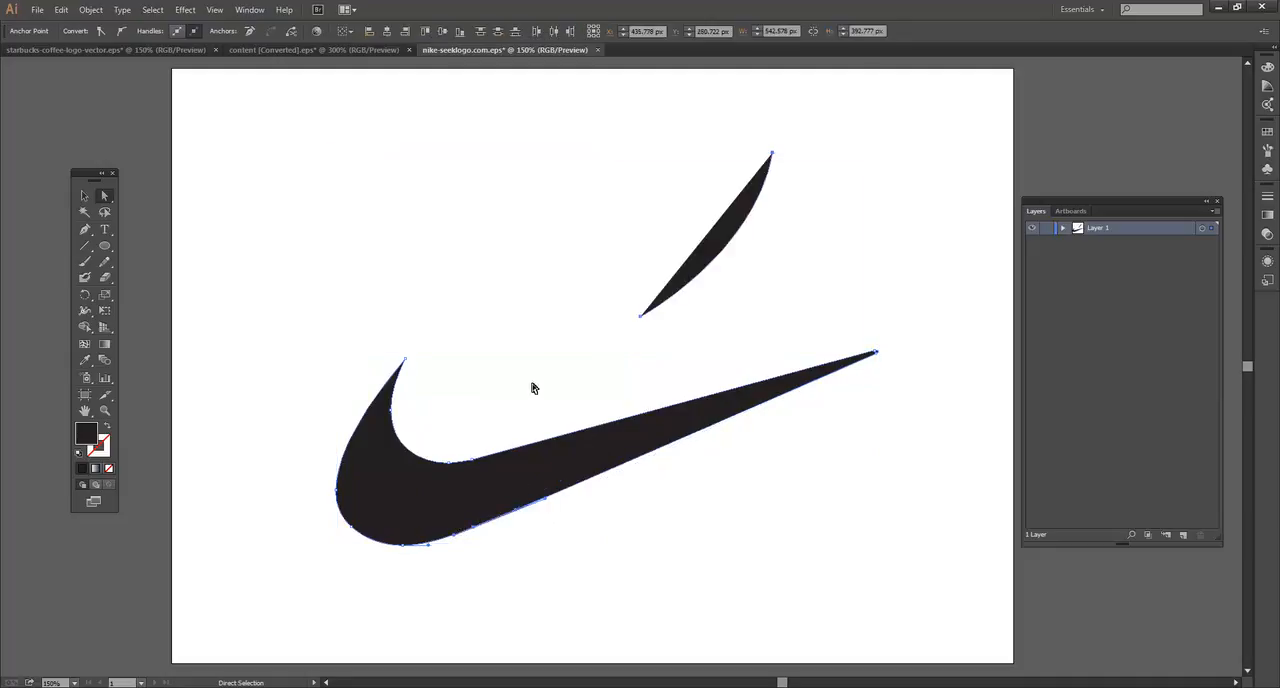
Step: Delete the stray curved sliver above the swoosh
{"action": "left_click", "coordinate": [536, 386]}
{"action": "left_click", "coordinate": [699, 260]}
{"action": "key", "text": "p"}
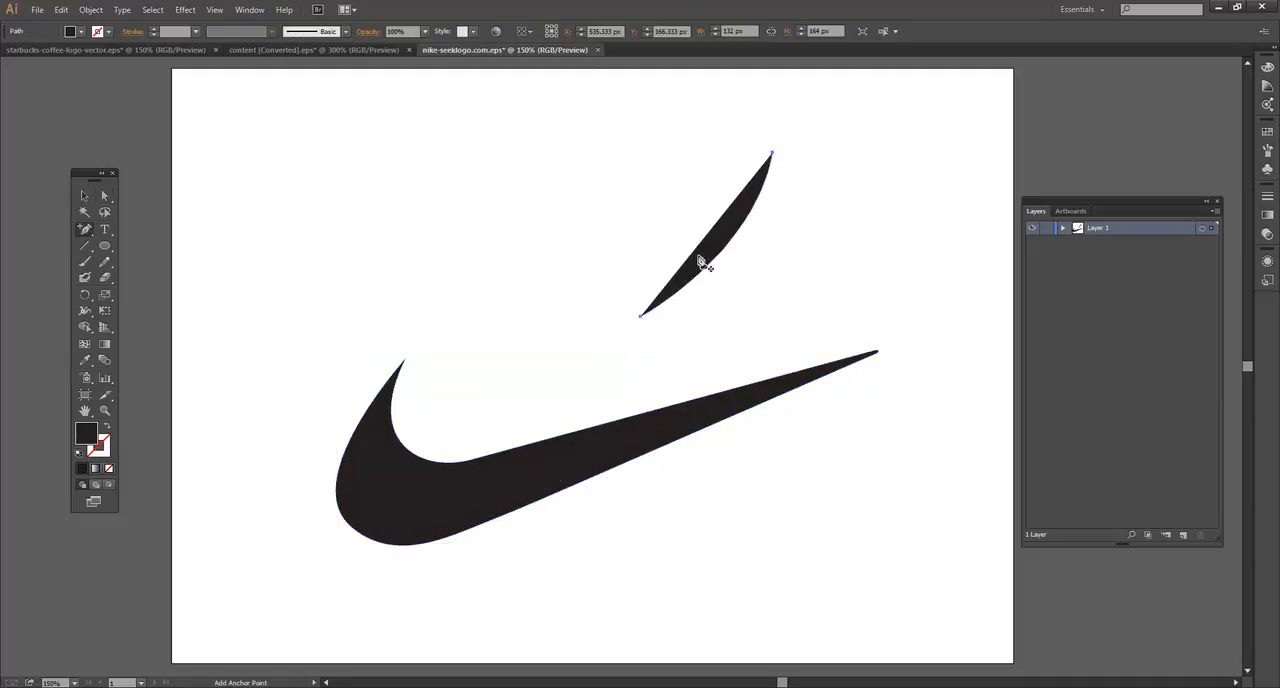
{"action": "key", "text": "Delete"}
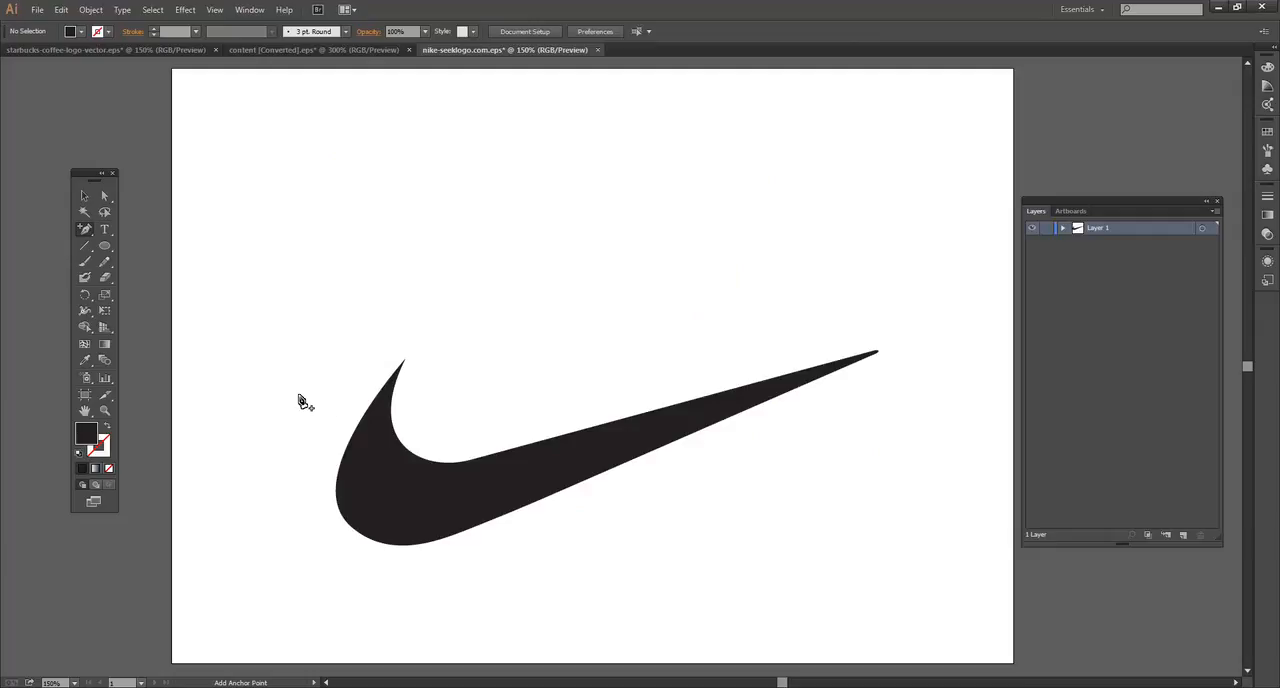
Step: Add a new layer and draw a closed triangle about 233 by 168 px above the swoosh with the Pen tool
{"action": "left_click_drag", "start_coordinate": [86, 229], "coordinate": [170, 235]}
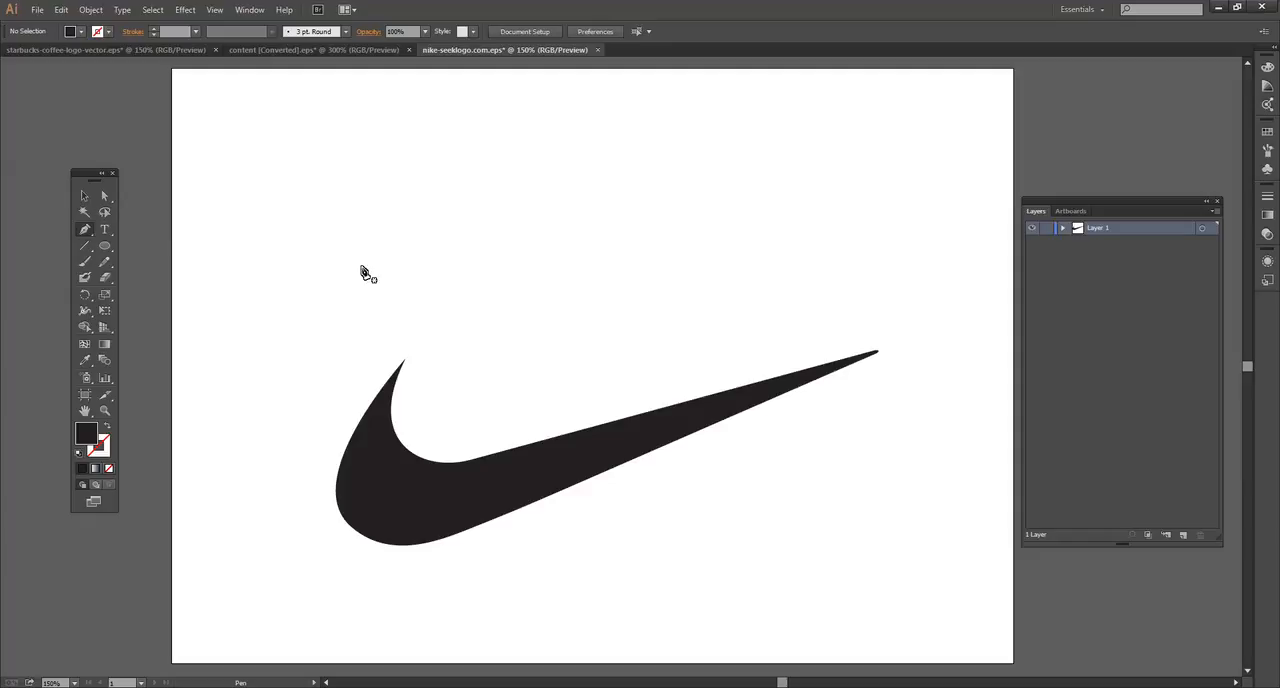
{"action": "left_click", "coordinate": [1185, 535]}
{"action": "left_click", "coordinate": [583, 109]}
{"action": "left_click", "coordinate": [743, 277]}
{"action": "left_click", "coordinate": [510, 265]}
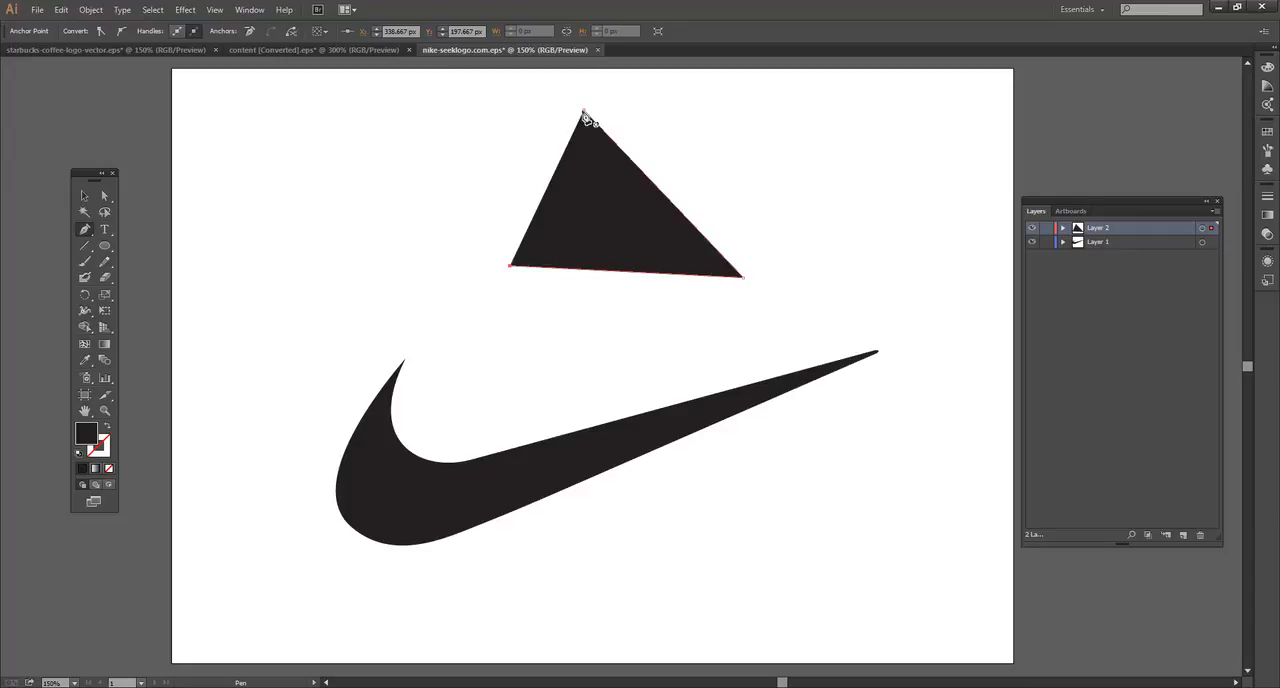
{"action": "left_click", "coordinate": [584, 111]}
{"action": "left_click", "coordinate": [585, 113]}
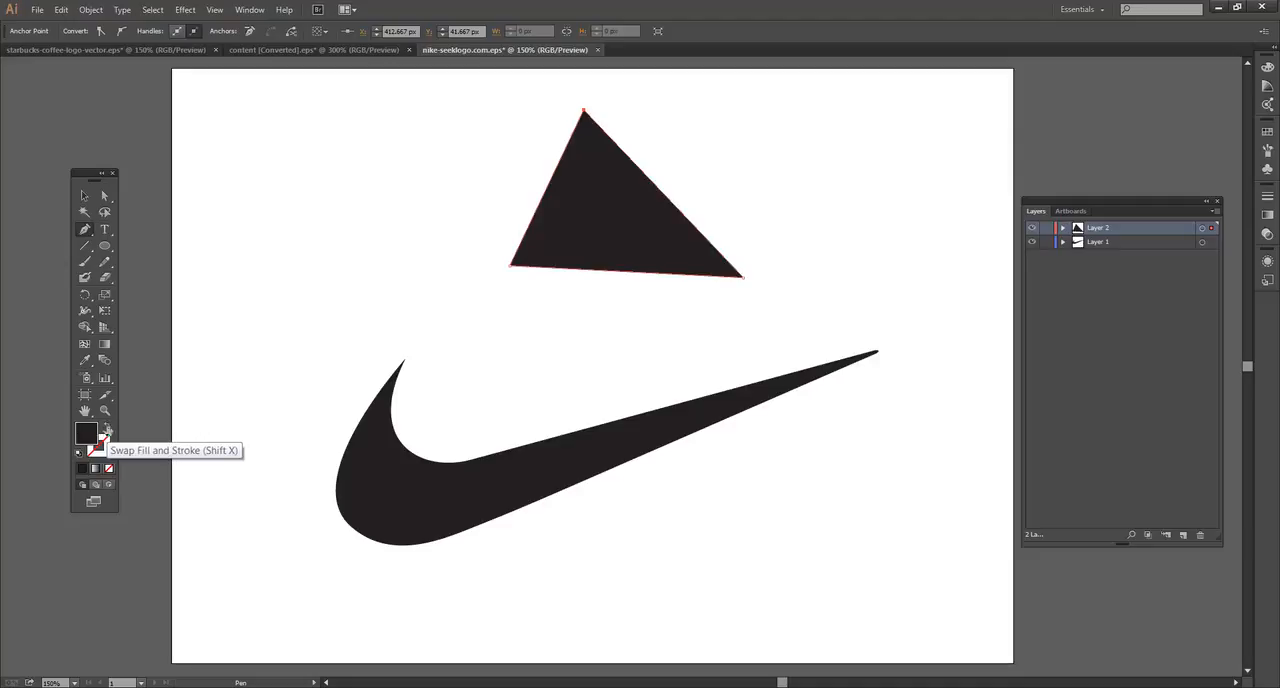
Step: Swap the triangle's fill and stroke, and move it closer to the swoosh
{"action": "left_click", "coordinate": [107, 432]}
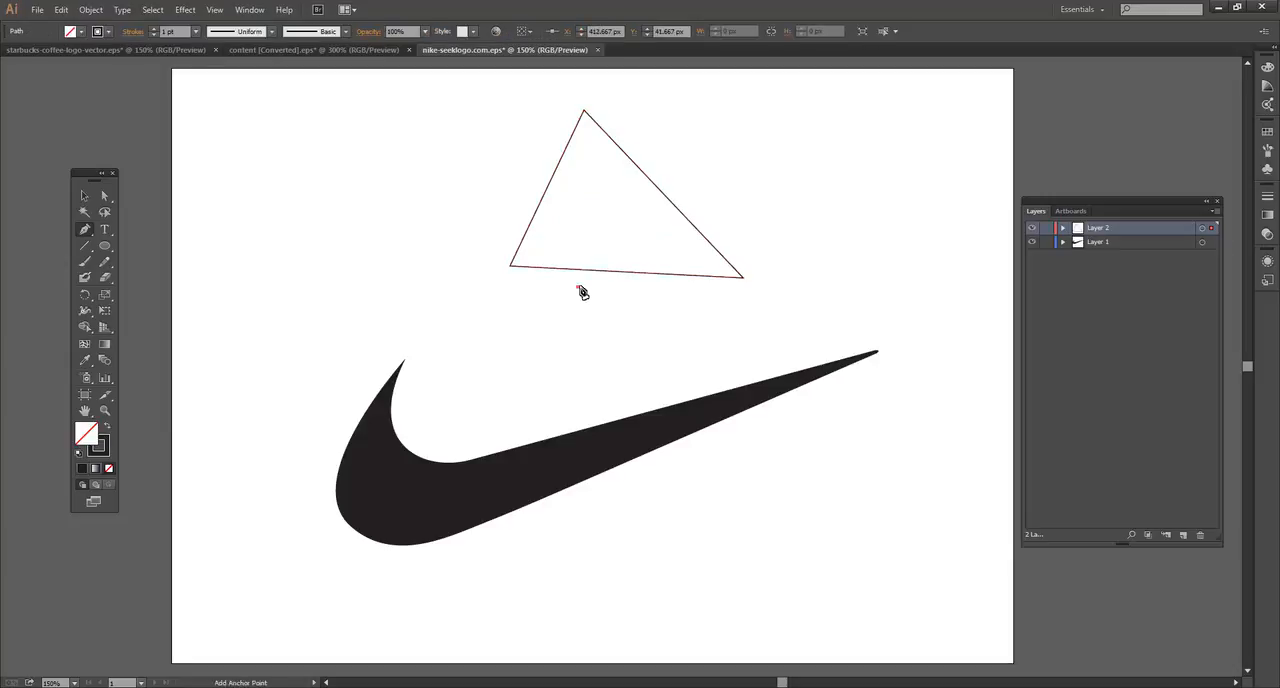
{"action": "key", "text": "ctrl+z"}
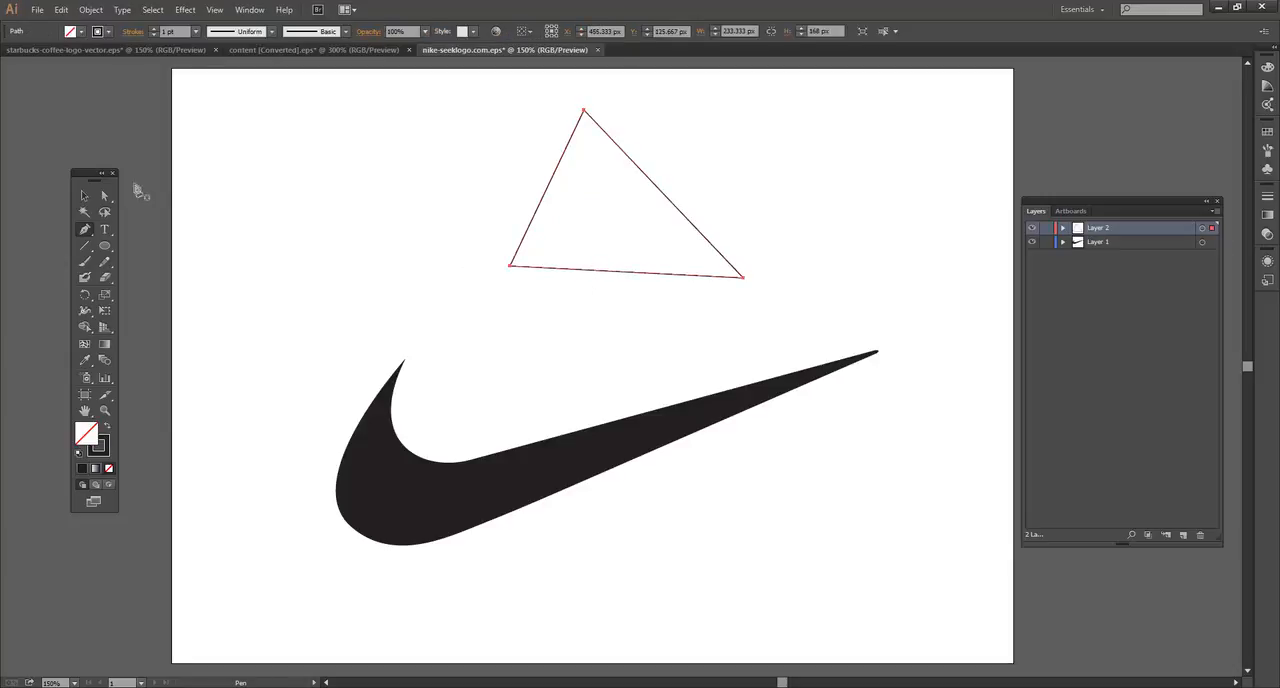
{"action": "left_click", "coordinate": [85, 197]}
{"action": "left_click", "coordinate": [619, 224]}
{"action": "left_click_drag", "start_coordinate": [548, 191], "coordinate": [489, 214]}
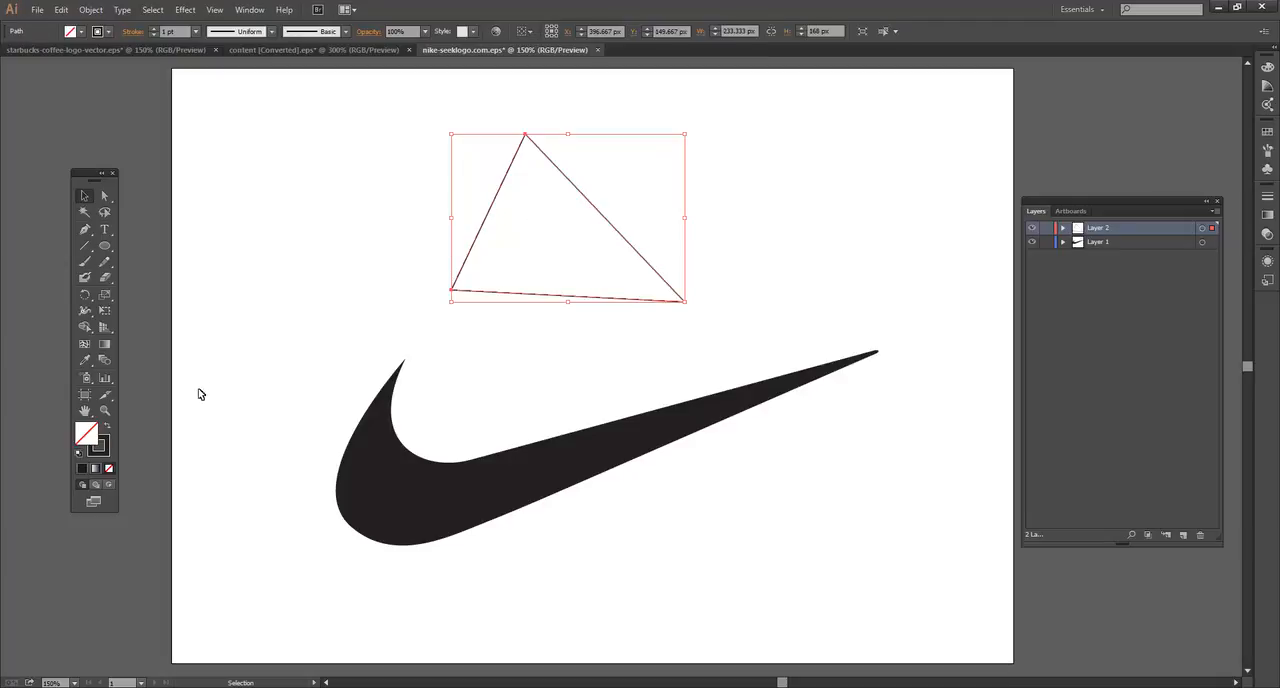
Step: Fill the triangle with the blue colour 3C85CE
{"action": "double_click", "coordinate": [87, 433]}
{"action": "left_click_drag", "start_coordinate": [661, 328], "coordinate": [660, 333]}
{"action": "left_click_drag", "start_coordinate": [596, 300], "coordinate": [583, 293]}
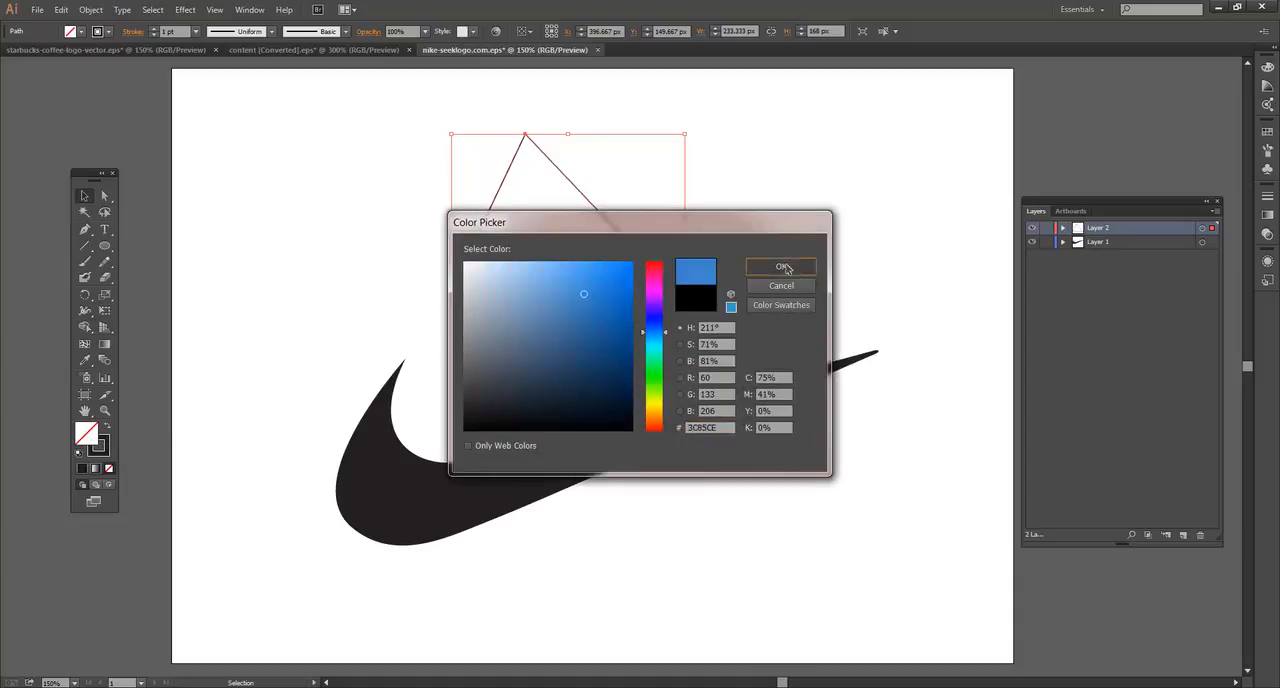
{"action": "left_click", "coordinate": [784, 266]}
Step: Rotate the blue triangle slightly counterclockwise and reposition it, and finally delete it
{"action": "left_click", "coordinate": [860, 222]}
{"action": "left_click", "coordinate": [616, 258]}
{"action": "left_click", "coordinate": [752, 218]}
{"action": "left_click", "coordinate": [672, 293]}
{"action": "left_click_drag", "start_coordinate": [690, 303], "coordinate": [766, 269]}
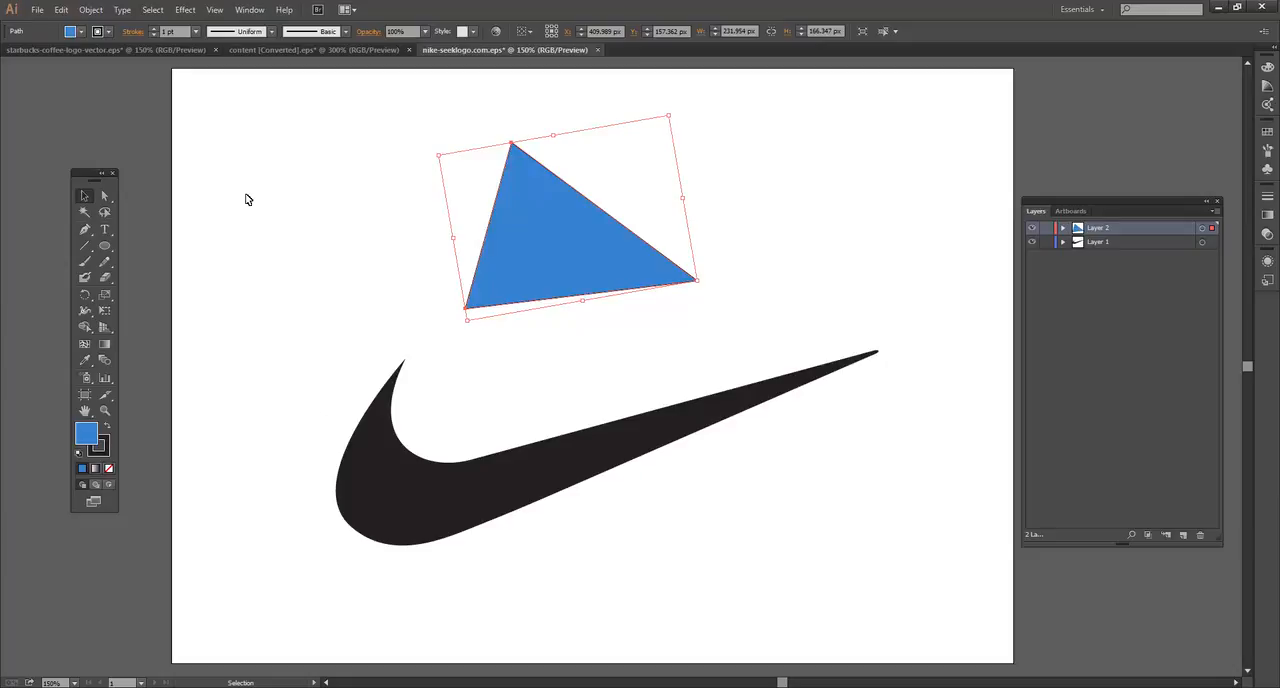
{"action": "left_click_drag", "start_coordinate": [582, 287], "coordinate": [535, 277]}
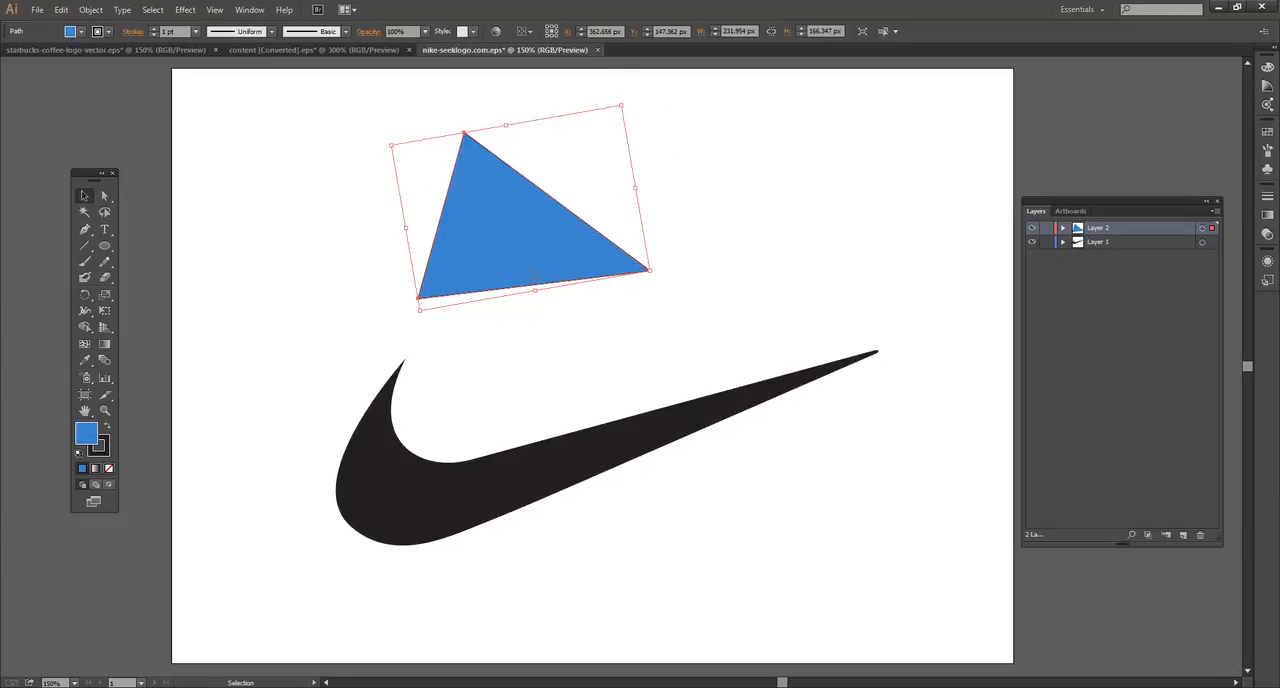
{"action": "key", "text": "Delete"}
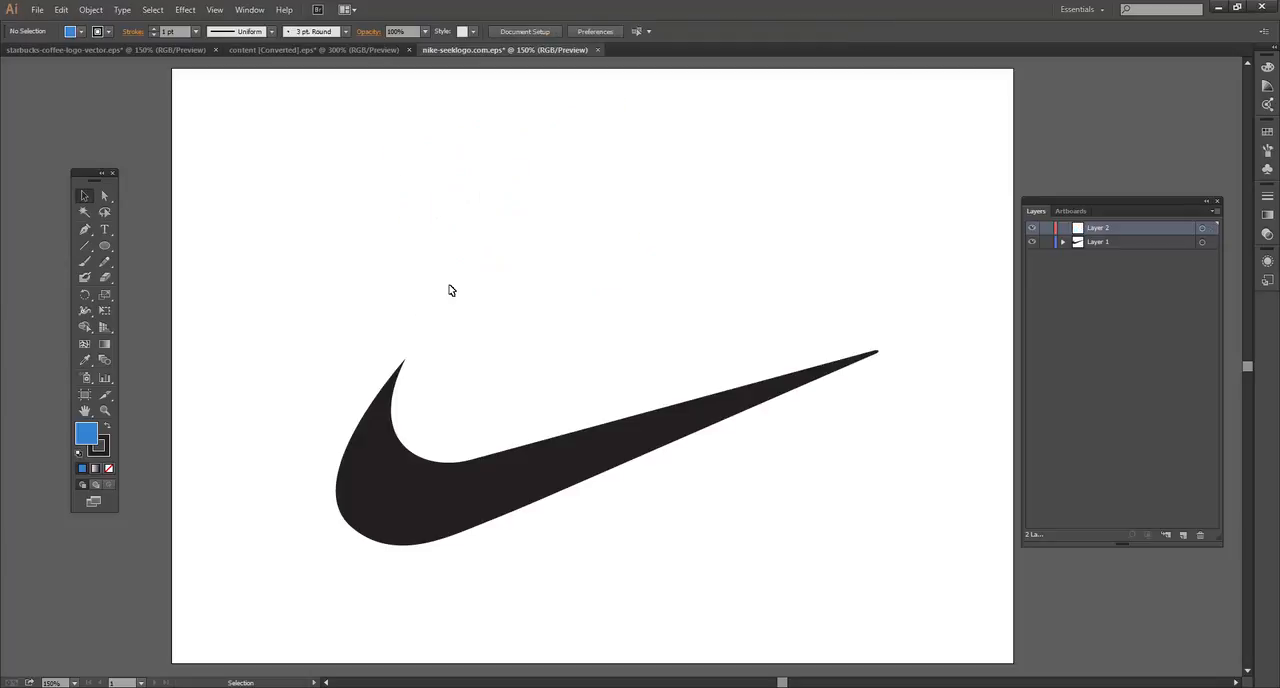
Step: Draw a closed curved shape with three smooth anchor points above the swoosh using the Pen tool
{"action": "left_click", "coordinate": [83, 230]}
{"action": "left_click_drag", "start_coordinate": [416, 166], "coordinate": [371, 233]}
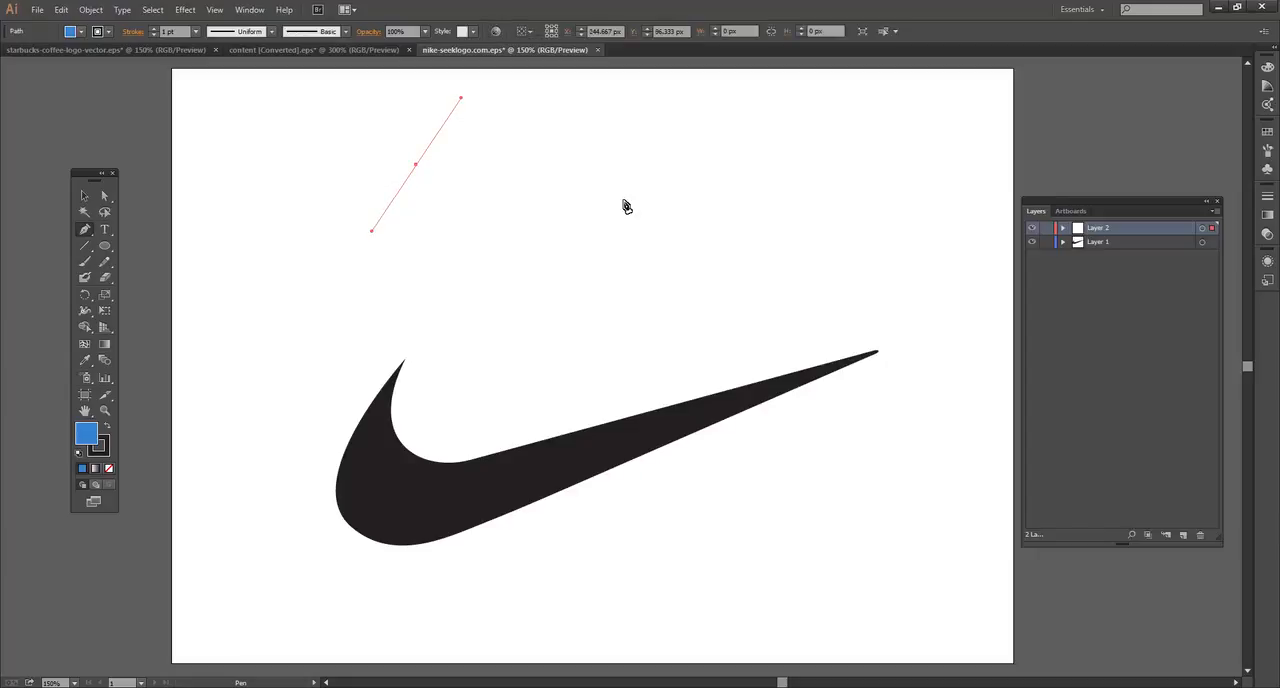
{"action": "left_click", "coordinate": [733, 168]}
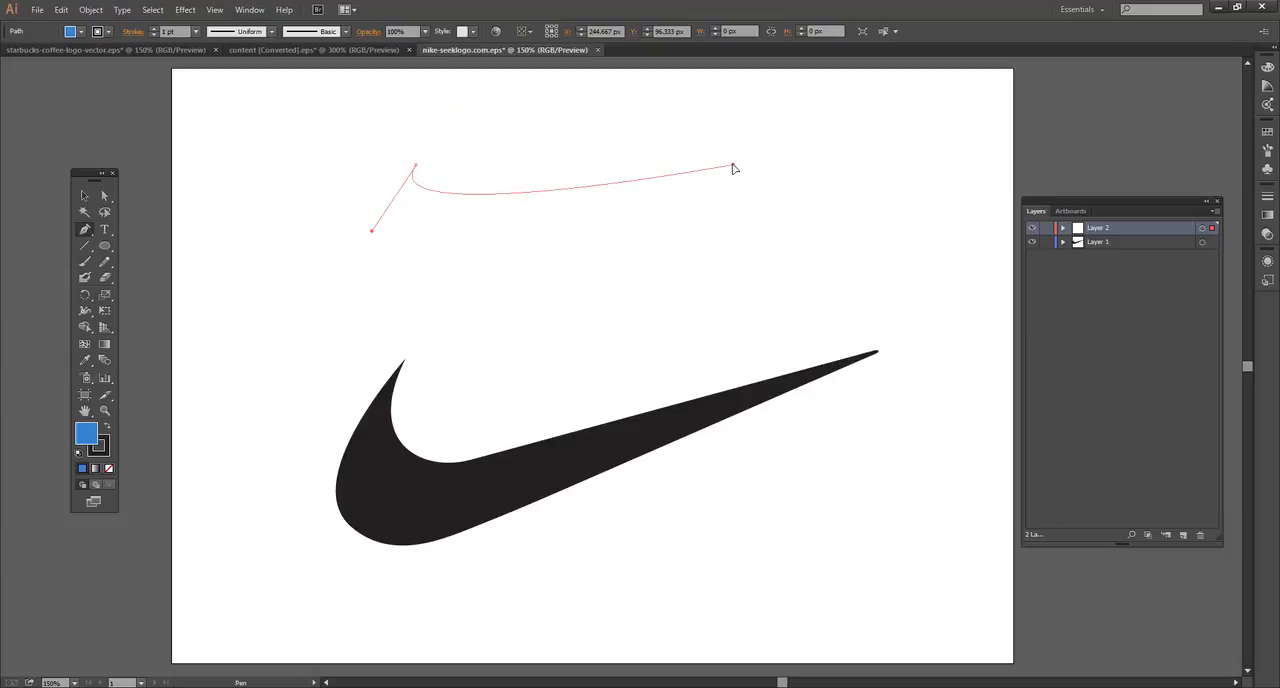
{"action": "left_click_drag", "start_coordinate": [733, 168], "coordinate": [740, 252]}
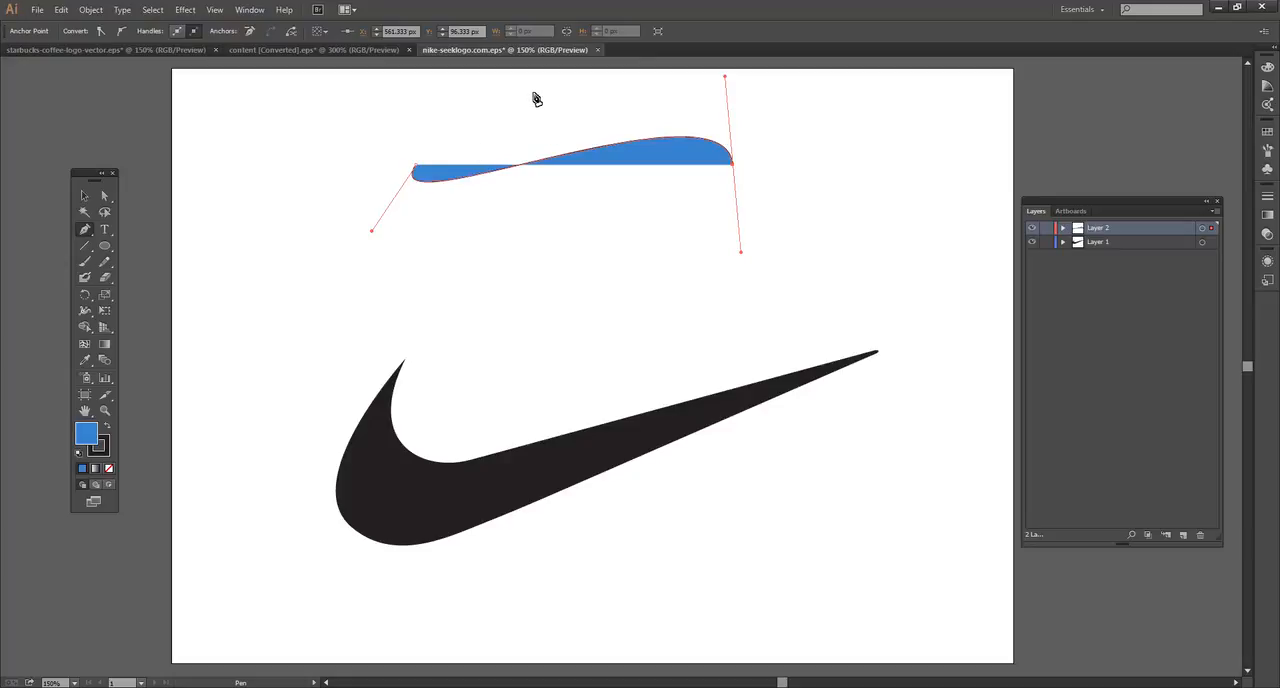
{"action": "left_click_drag", "start_coordinate": [549, 254], "coordinate": [484, 338]}
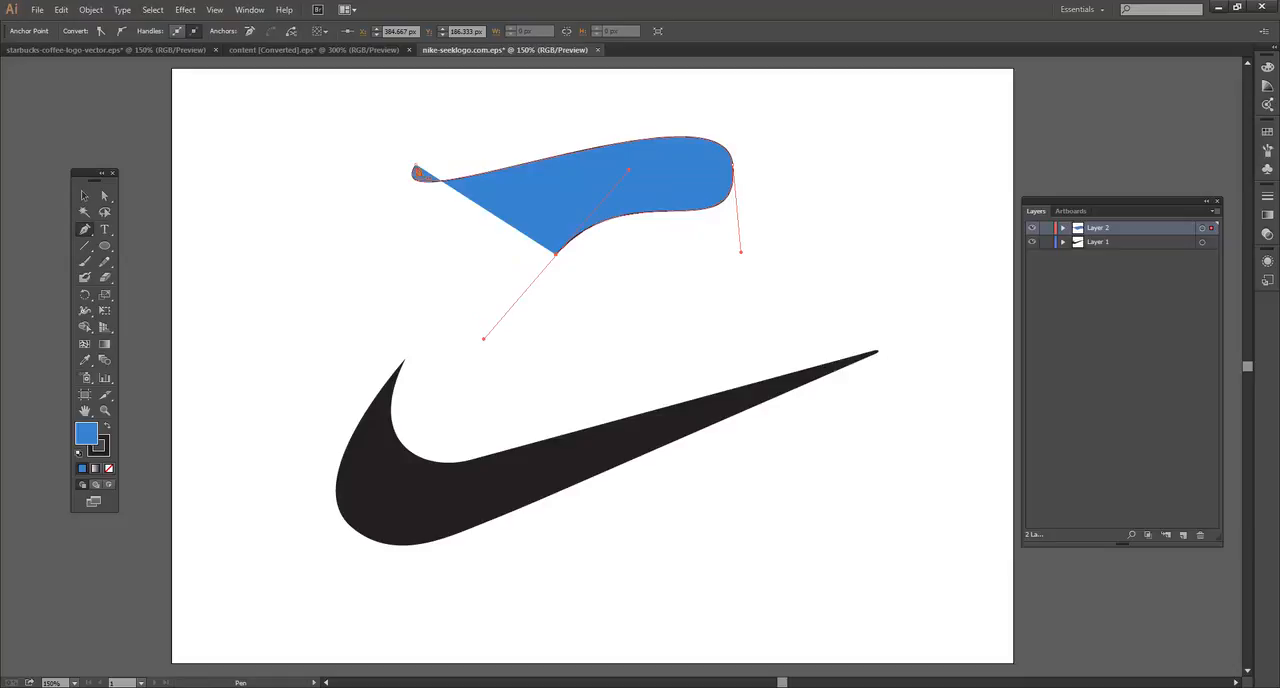
{"action": "left_click_drag", "start_coordinate": [414, 168], "coordinate": [369, 242]}
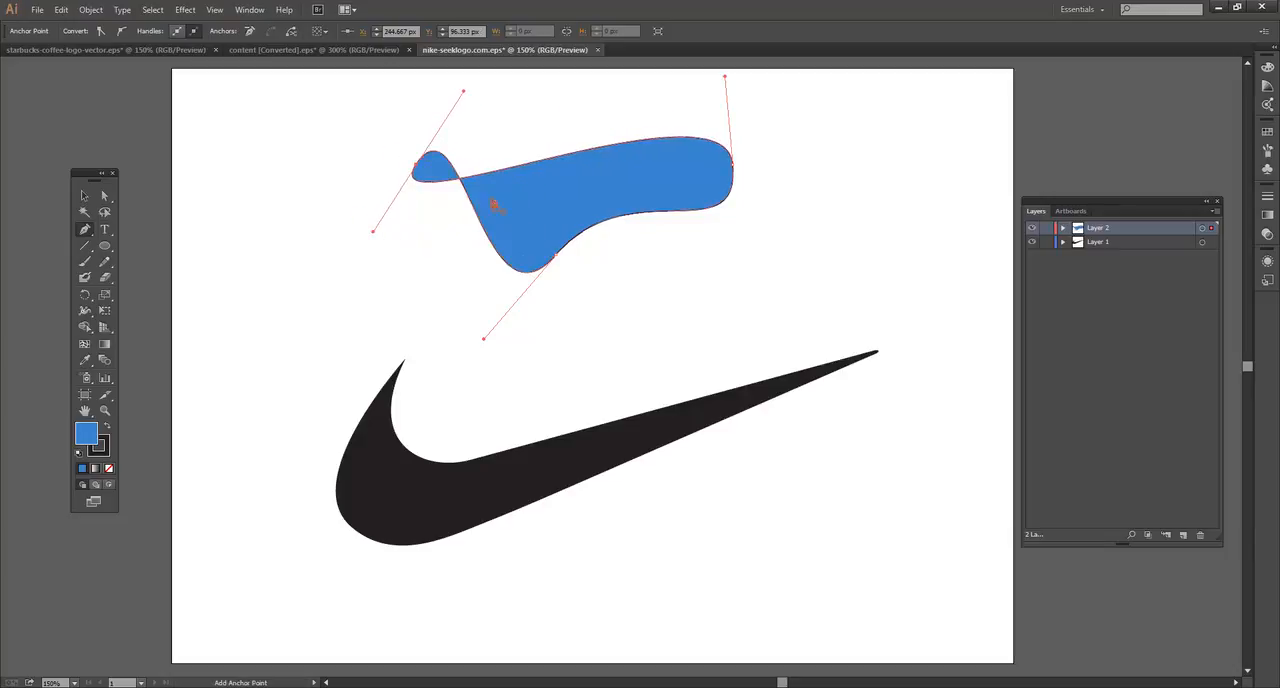
Step: Reposition the blue shape's left, bottom and right anchor points with the Direct Selection tool
{"action": "key", "text": "a"}
{"action": "left_click_drag", "start_coordinate": [417, 169], "coordinate": [389, 191]}
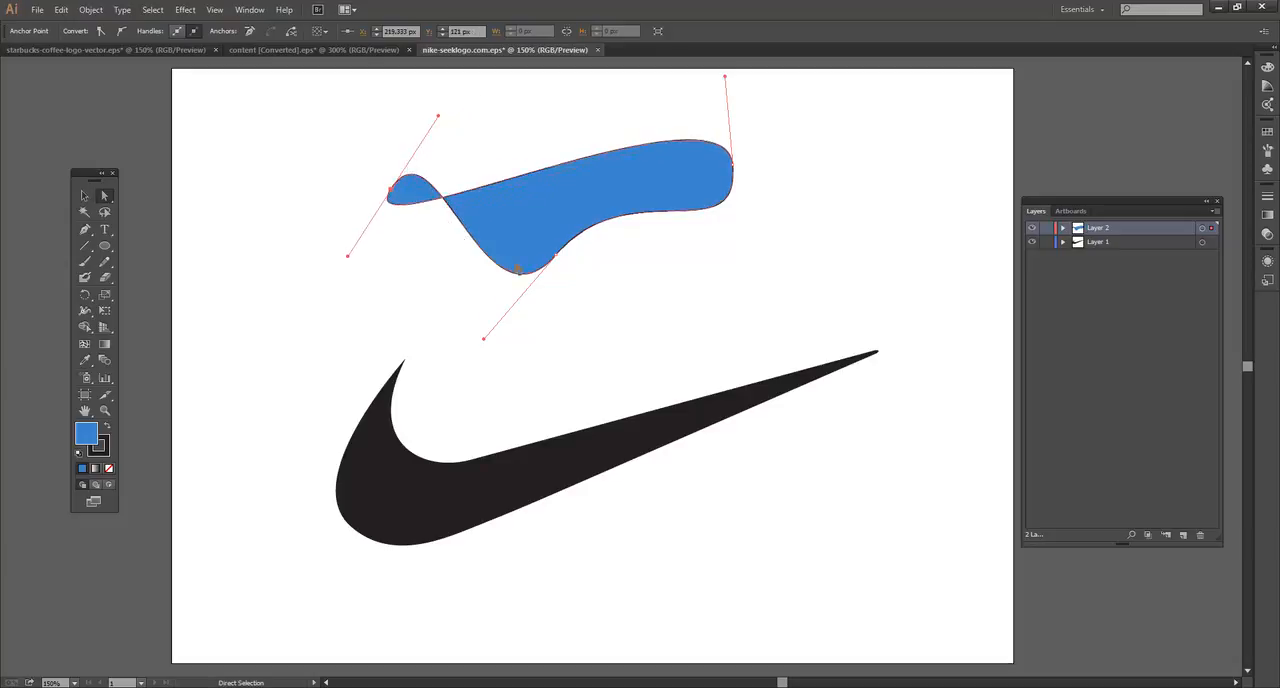
{"action": "left_click_drag", "start_coordinate": [557, 258], "coordinate": [584, 237]}
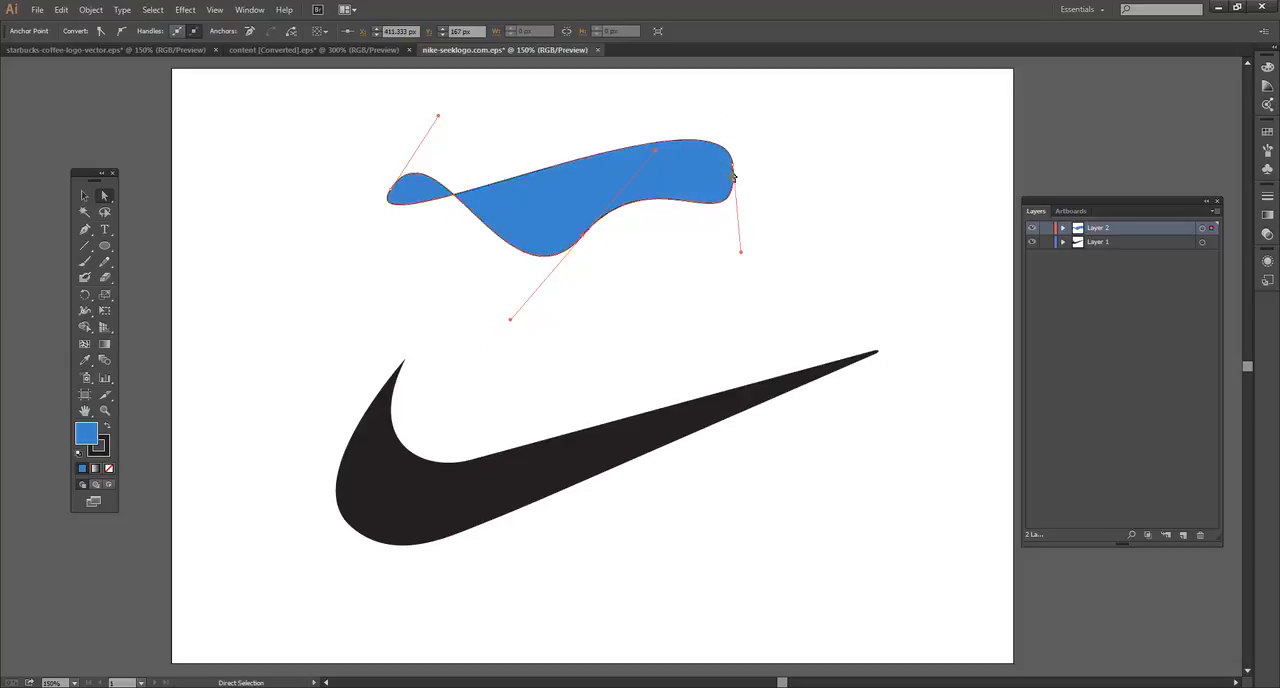
{"action": "mouse_move", "coordinate": [737, 168]}
{"action": "left_mouse_down"}
{"action": "mouse_move", "coordinate": [760, 163]}
{"action": "mouse_move", "coordinate": [736, 185]}
{"action": "left_mouse_up"}
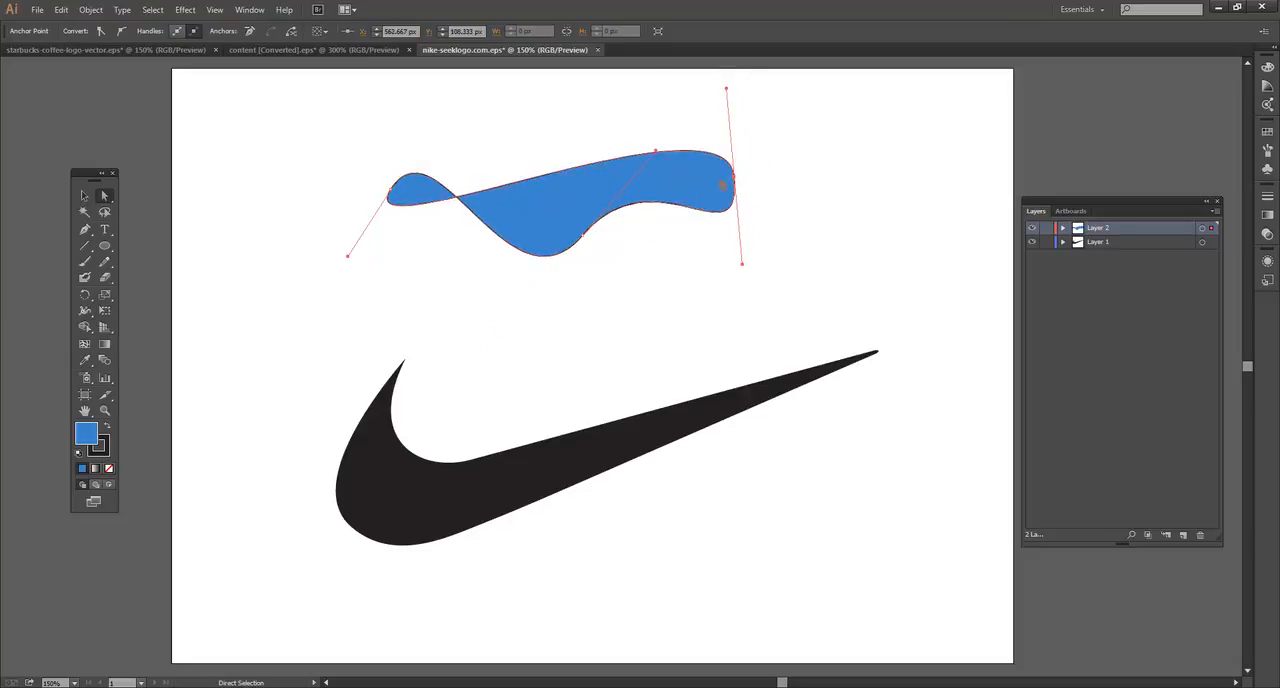
Step: Adjust the curve handles of the blue shape's bottom and left anchors to flatten the lower edge and remove the crossing loop
{"action": "left_click_drag", "start_coordinate": [656, 152], "coordinate": [666, 205]}
{"action": "left_click", "coordinate": [391, 192]}
{"action": "left_click_drag", "start_coordinate": [438, 120], "coordinate": [432, 128]}
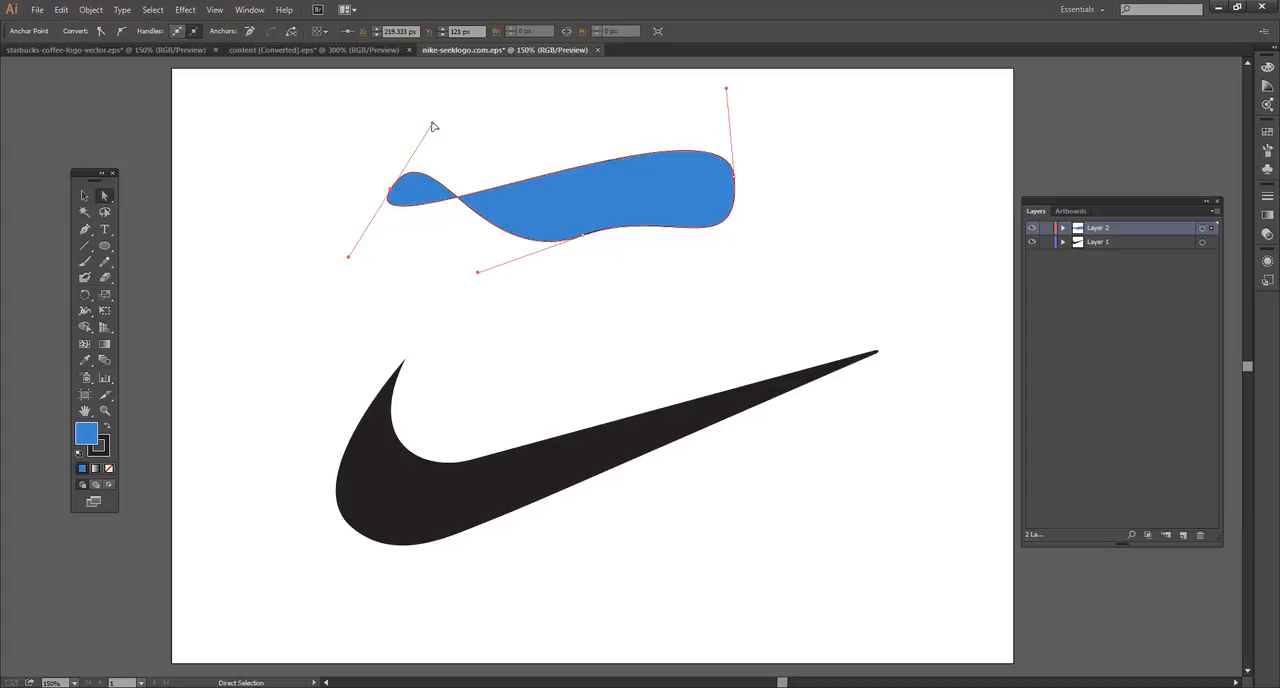
{"action": "left_click_drag", "start_coordinate": [433, 127], "coordinate": [344, 206]}
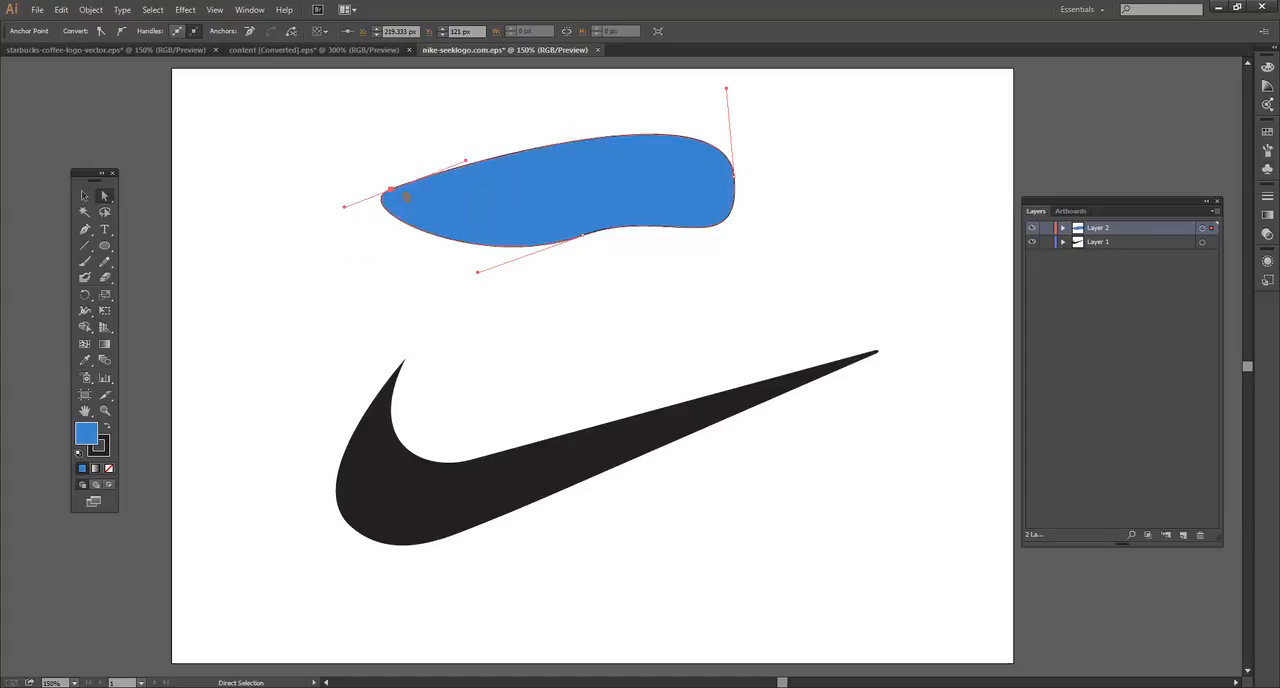
Step: Reshape the blue shape by adjusting the curve handles of its left and right anchors with the Direct Selection tool
{"action": "key", "text": "ctrl+shift+a"}
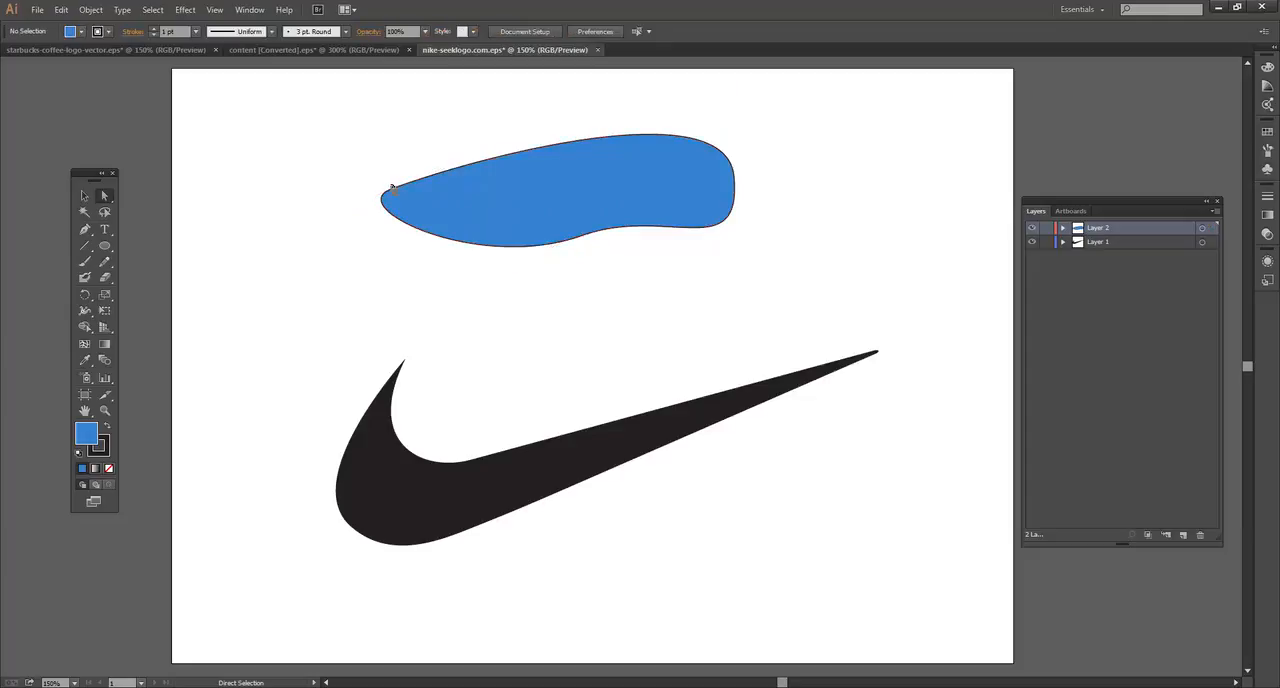
{"action": "left_click", "coordinate": [388, 193]}
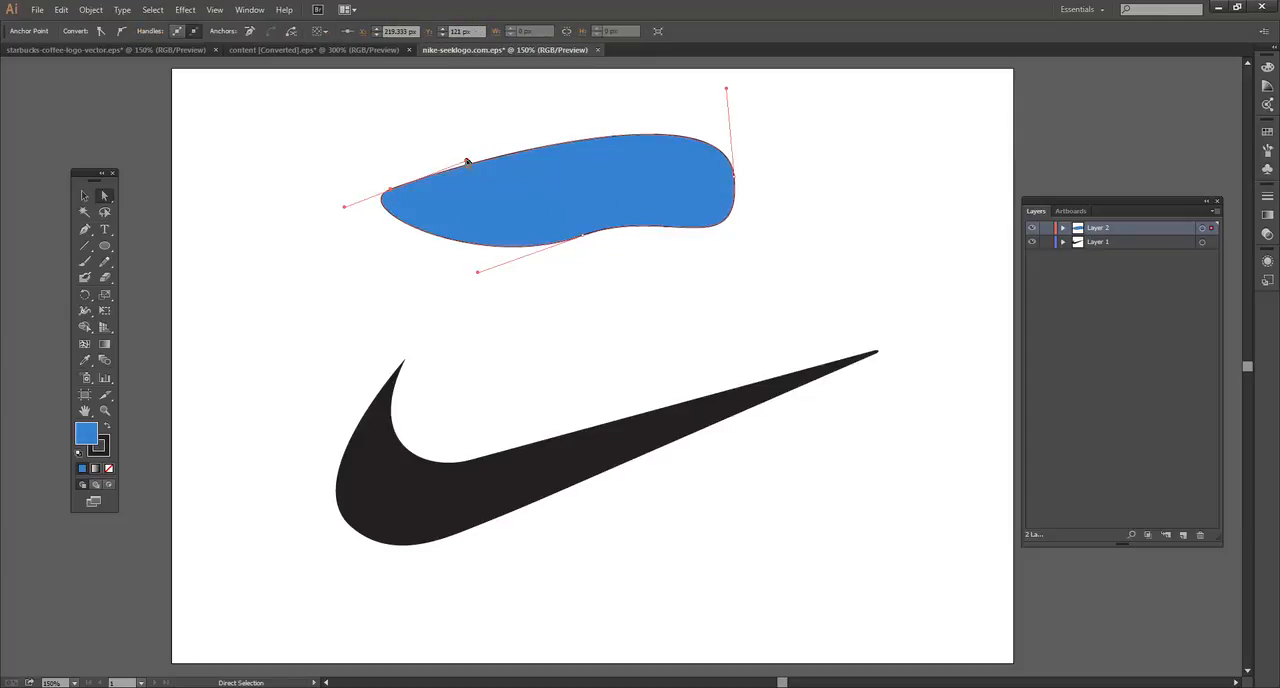
{"action": "left_click_drag", "start_coordinate": [457, 160], "coordinate": [297, 183]}
{"action": "left_click_drag", "start_coordinate": [443, 197], "coordinate": [523, 201]}
{"action": "left_click_drag", "start_coordinate": [726, 93], "coordinate": [656, 126]}
Step: Delete the blue curved shape above the swoosh
{"action": "left_click", "coordinate": [585, 240]}
{"action": "left_click", "coordinate": [640, 197]}
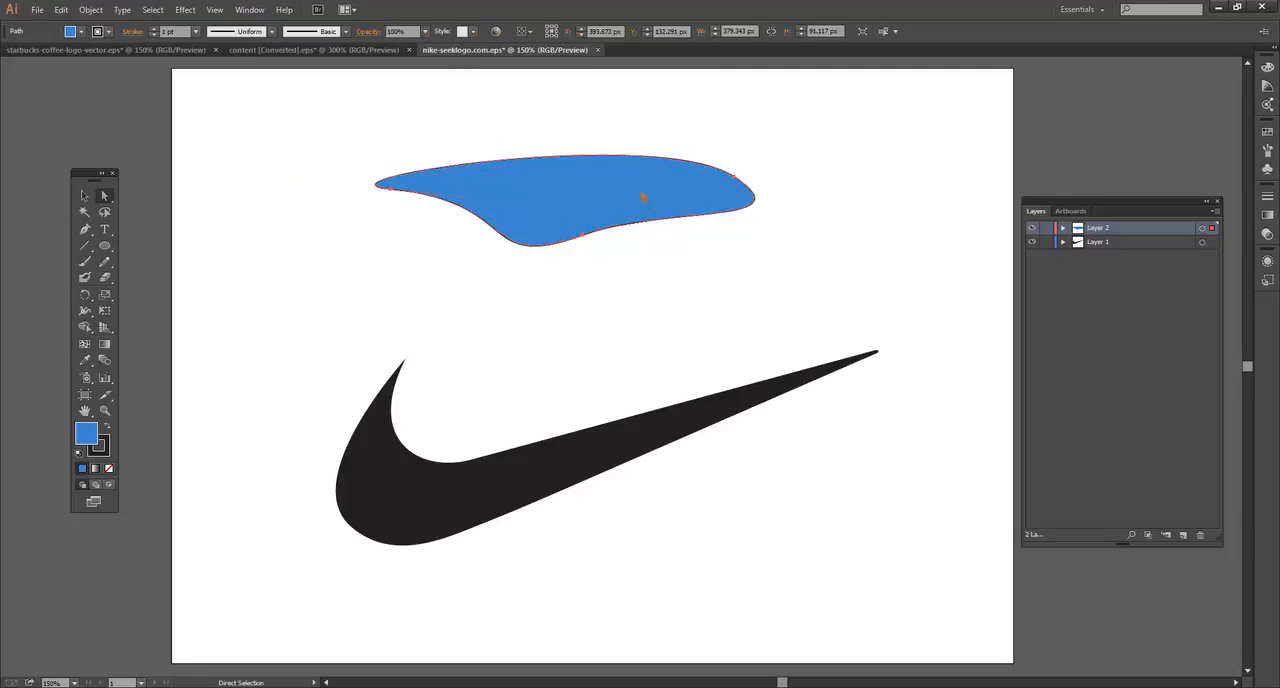
{"action": "key", "text": "Delete"}
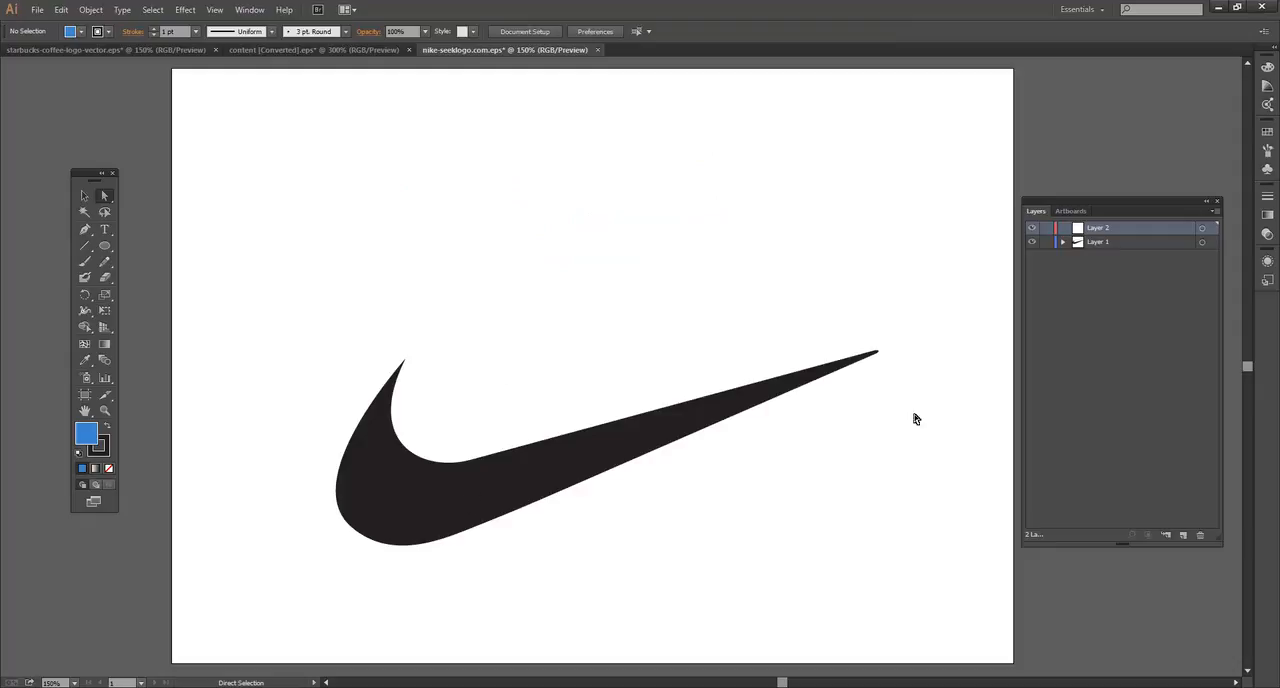
Step: Move the black swoosh up to the middle of the artboard and lock Layer 1
{"action": "left_click", "coordinate": [534, 473]}
{"action": "left_click_drag", "start_coordinate": [534, 473], "coordinate": [528, 373]}
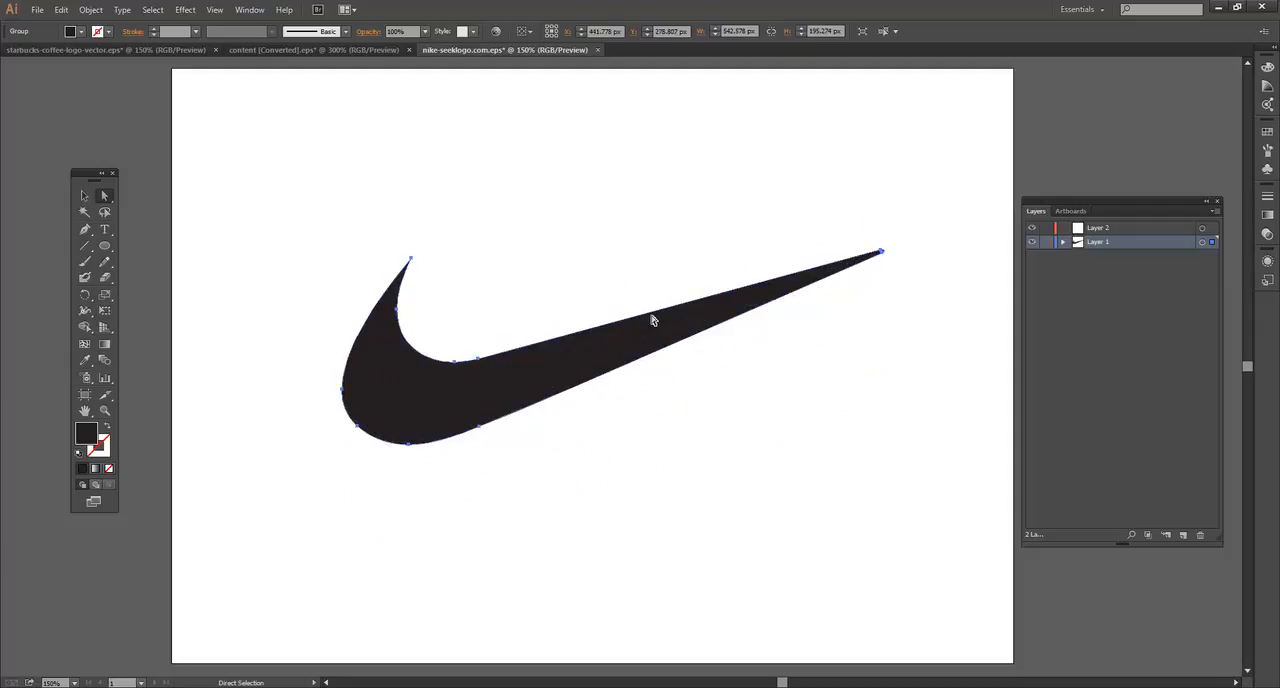
{"action": "left_click_drag", "start_coordinate": [664, 344], "coordinate": [677, 354]}
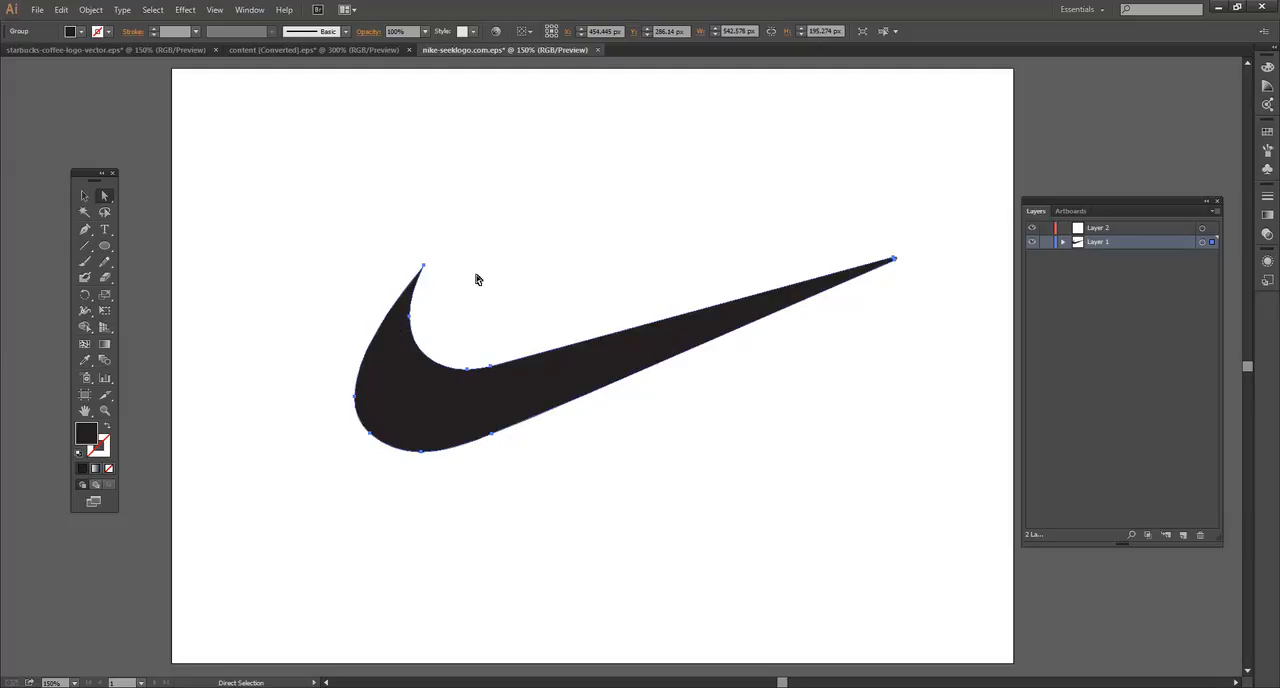
{"action": "left_click", "coordinate": [1047, 242]}
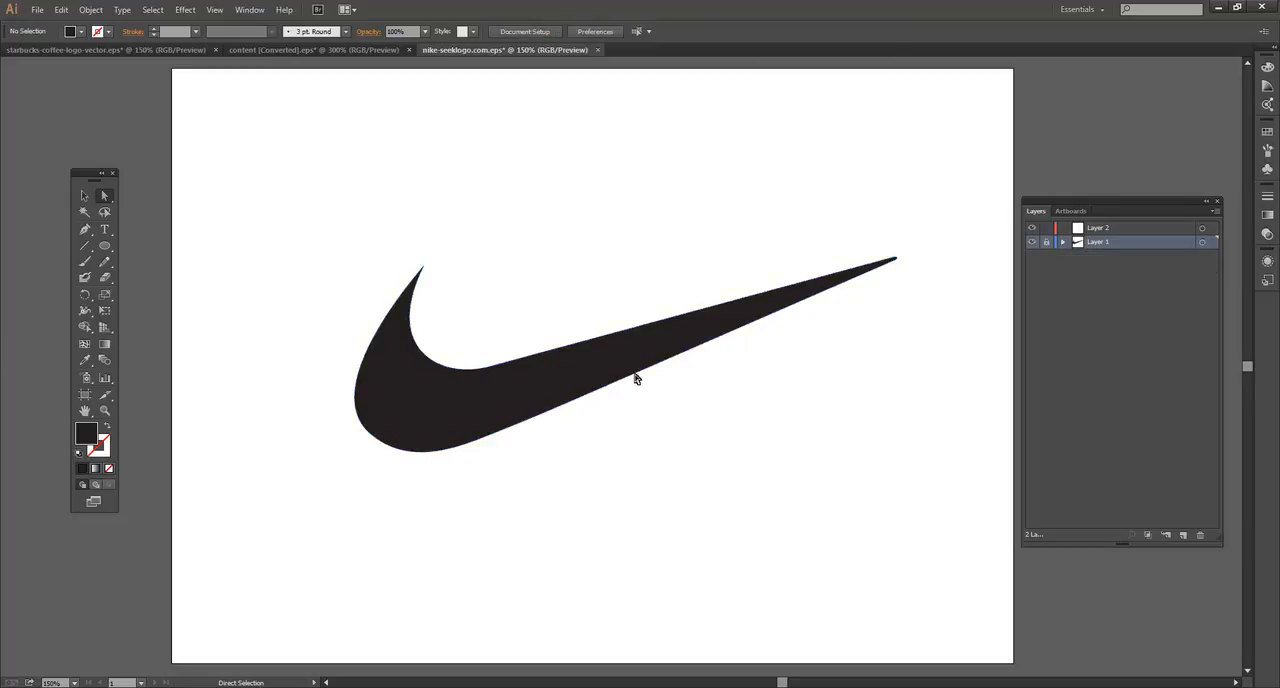
Step: Draw a closed black practice shape on Layer 2 above the swoosh with the Pen tool, and delete it
{"action": "left_click", "coordinate": [1140, 230]}
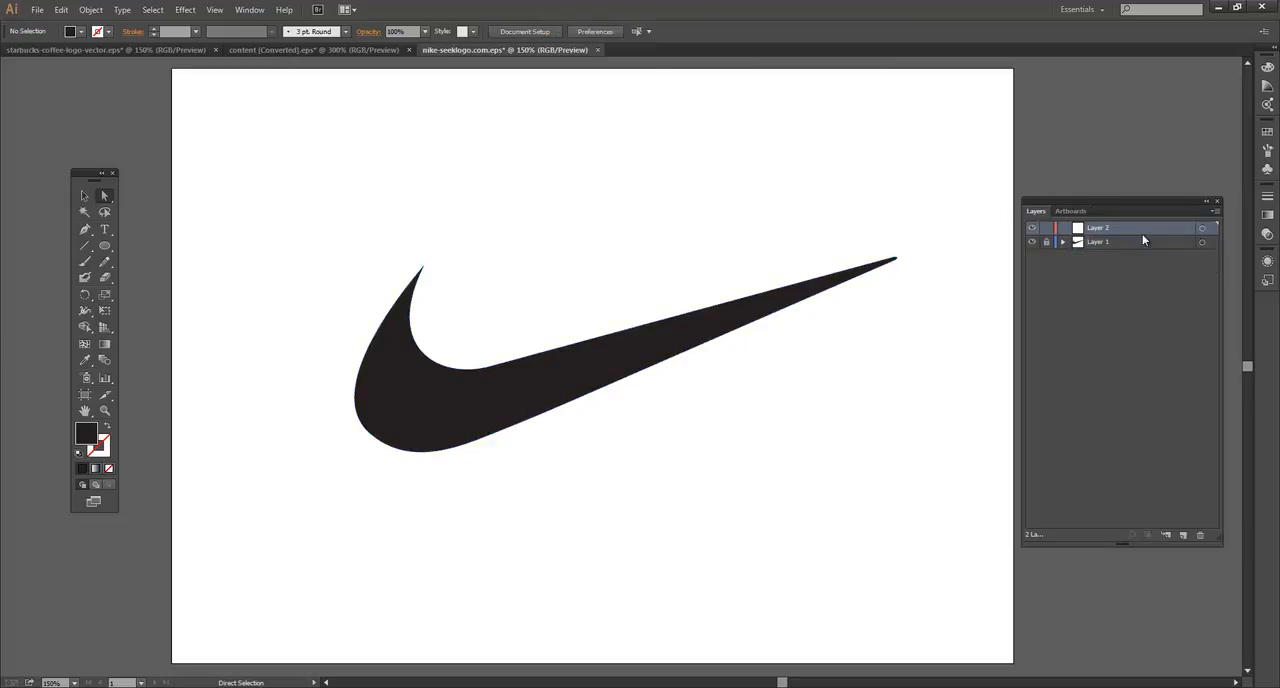
{"action": "left_click", "coordinate": [84, 232]}
{"action": "left_click_drag", "start_coordinate": [430, 275], "coordinate": [430, 274]}
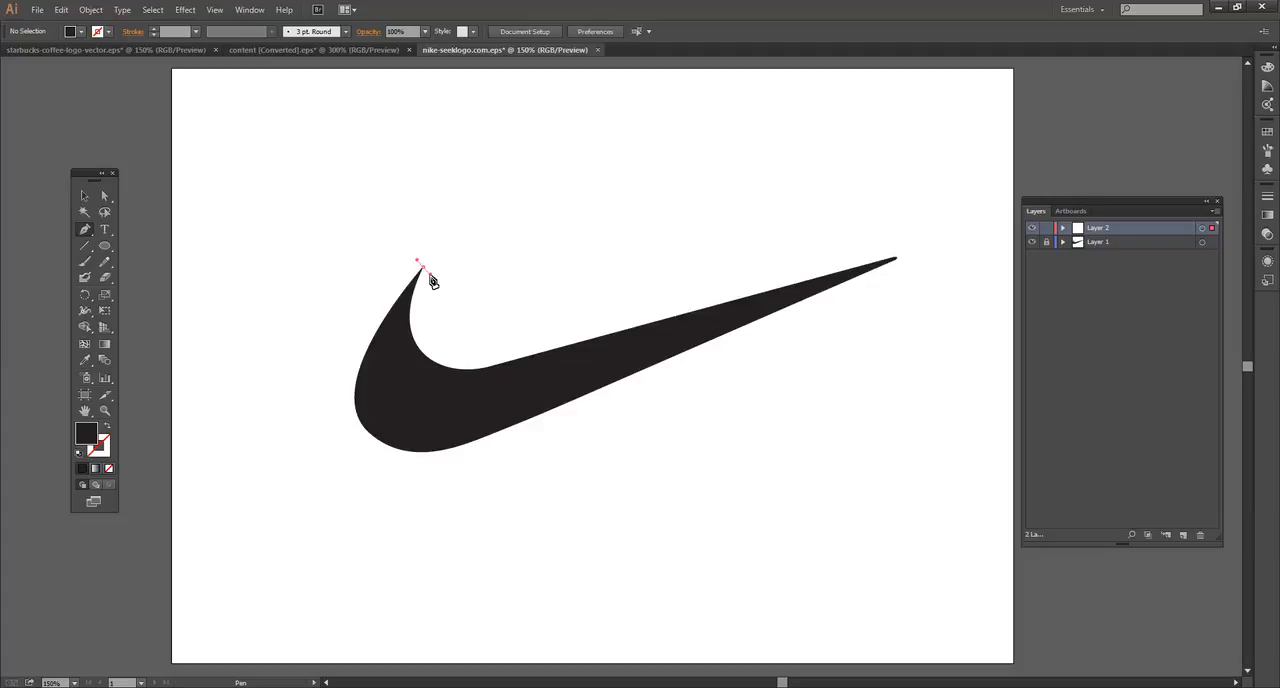
{"action": "key", "text": "ctrl+z"}
{"action": "left_click", "coordinate": [476, 160]}
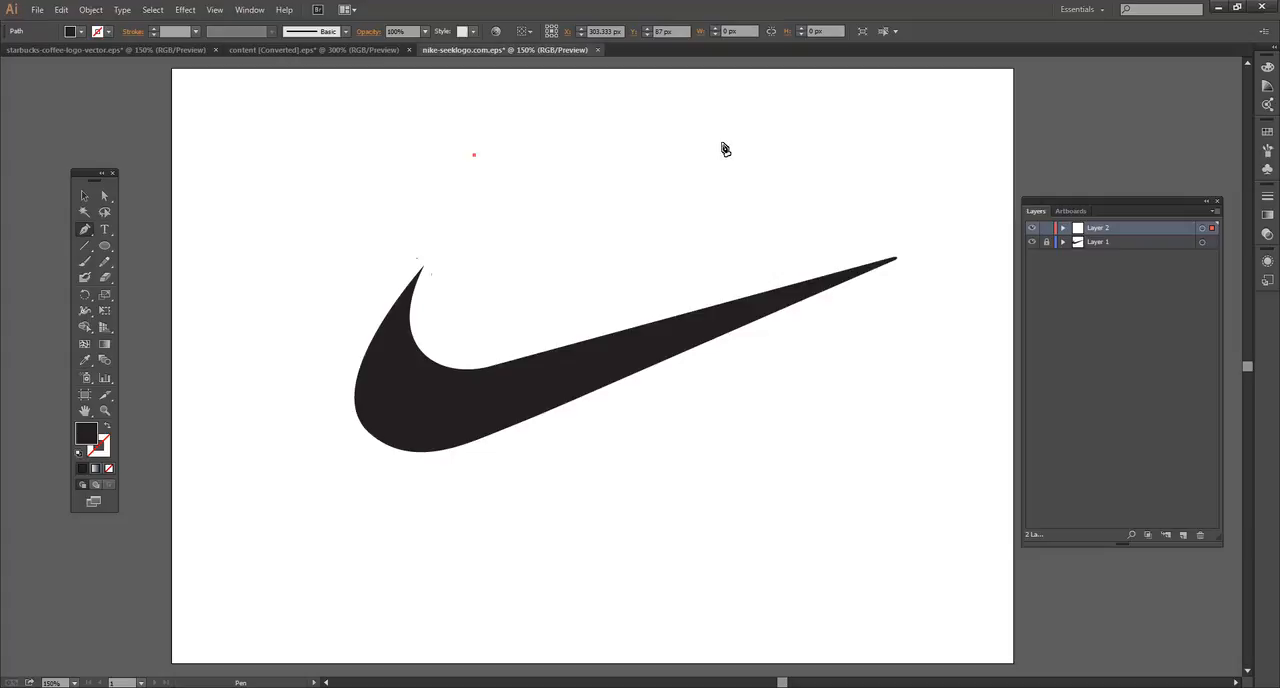
{"action": "left_click_drag", "start_coordinate": [745, 117], "coordinate": [748, 266]}
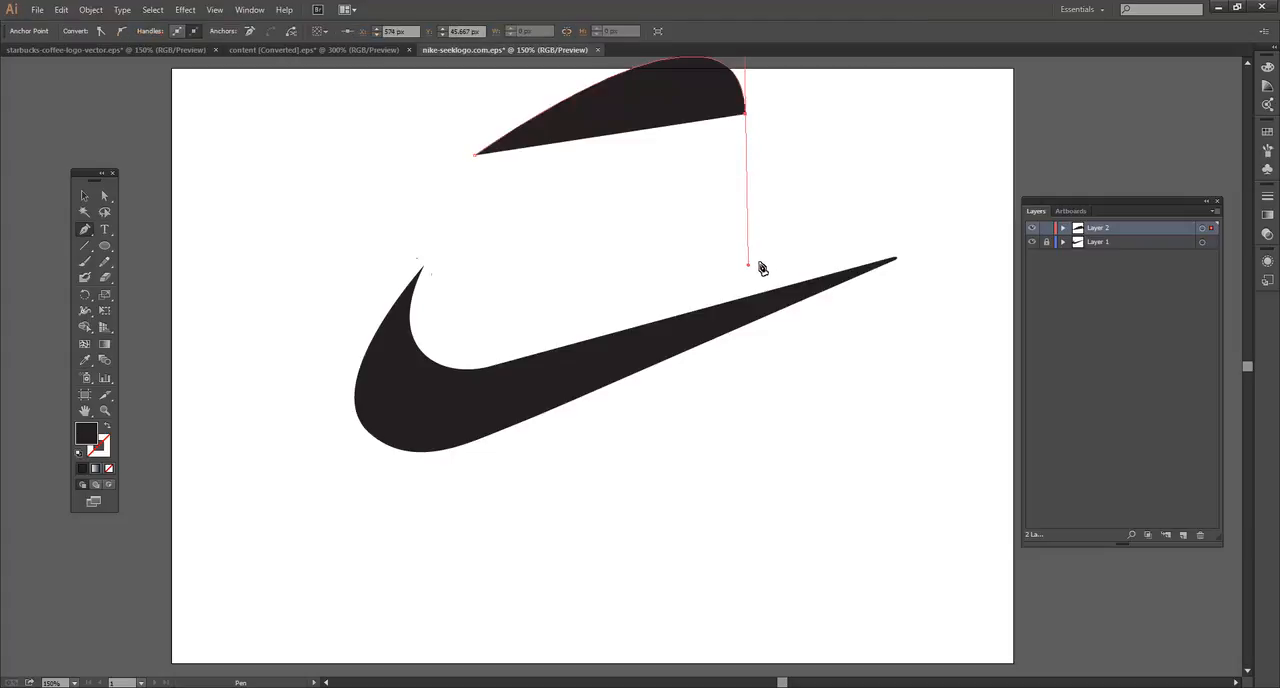
{"action": "left_click", "coordinate": [599, 219]}
{"action": "left_click", "coordinate": [477, 159]}
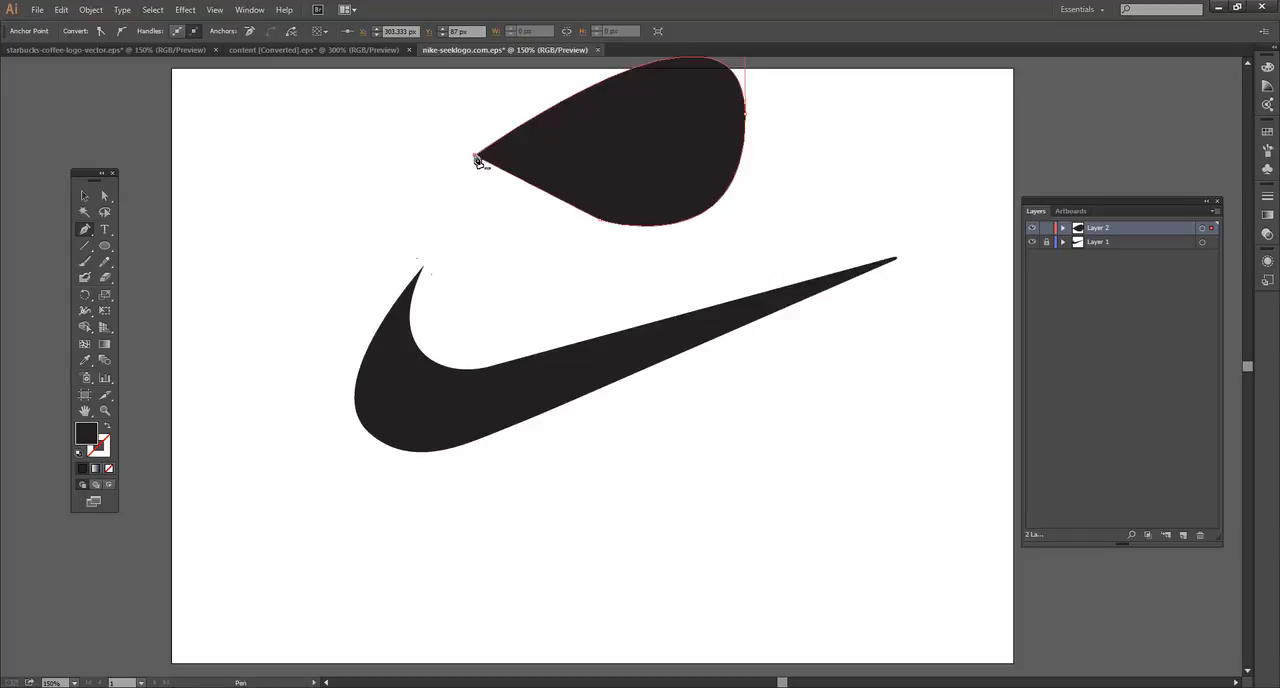
{"action": "left_click", "coordinate": [645, 221], "text": "ctrl"}
{"action": "key", "text": "Delete"}
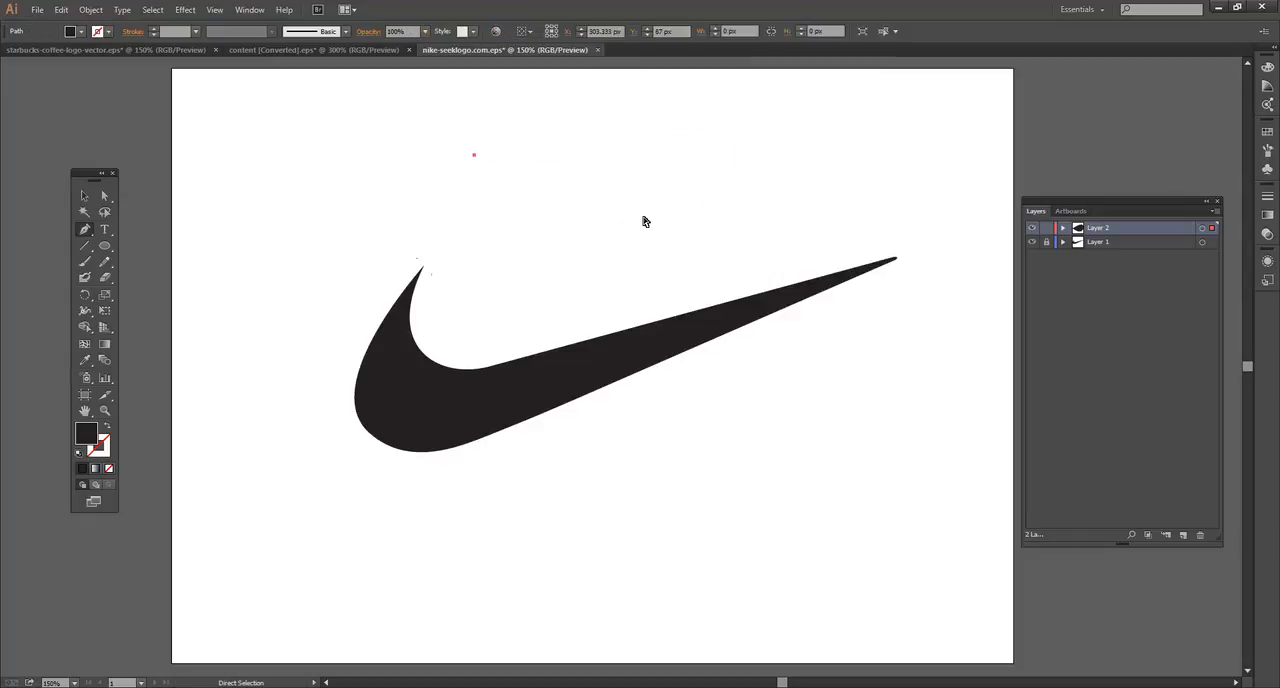
Step: Lock Layer 1 containing the swoosh and replace Layer 2 with a new empty layer
{"action": "left_click", "coordinate": [430, 271], "text": "ctrl"}
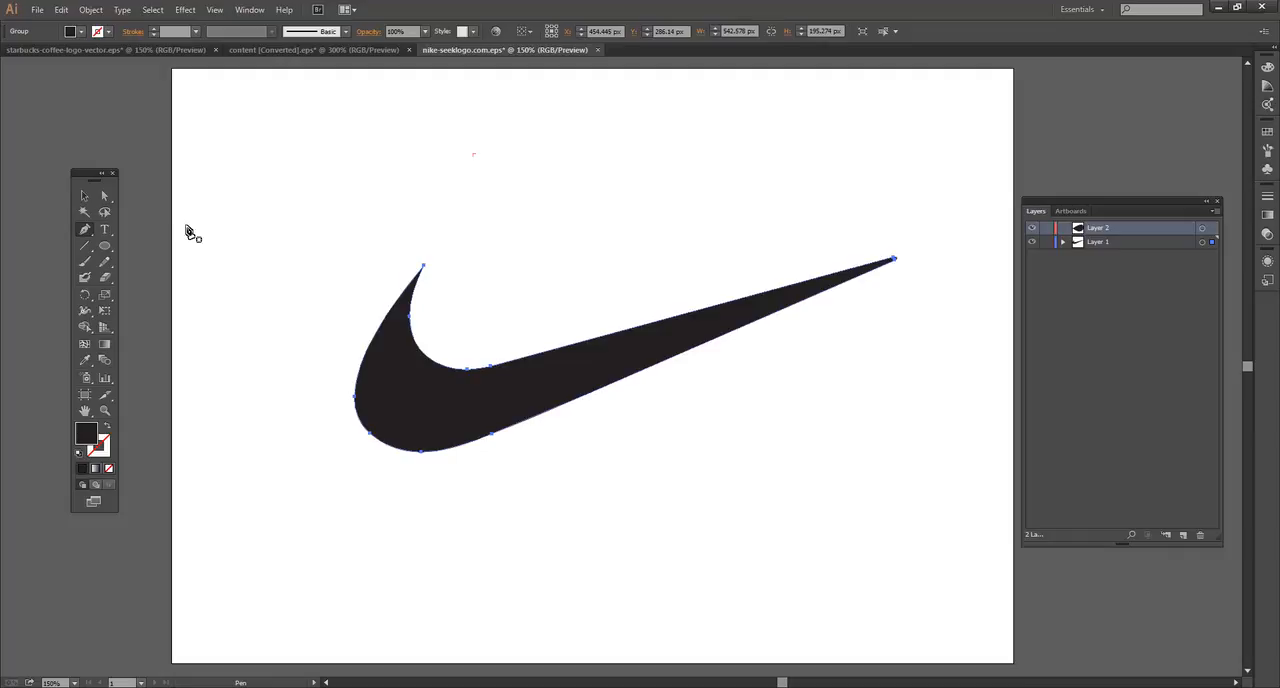
{"action": "left_click", "coordinate": [1046, 242]}
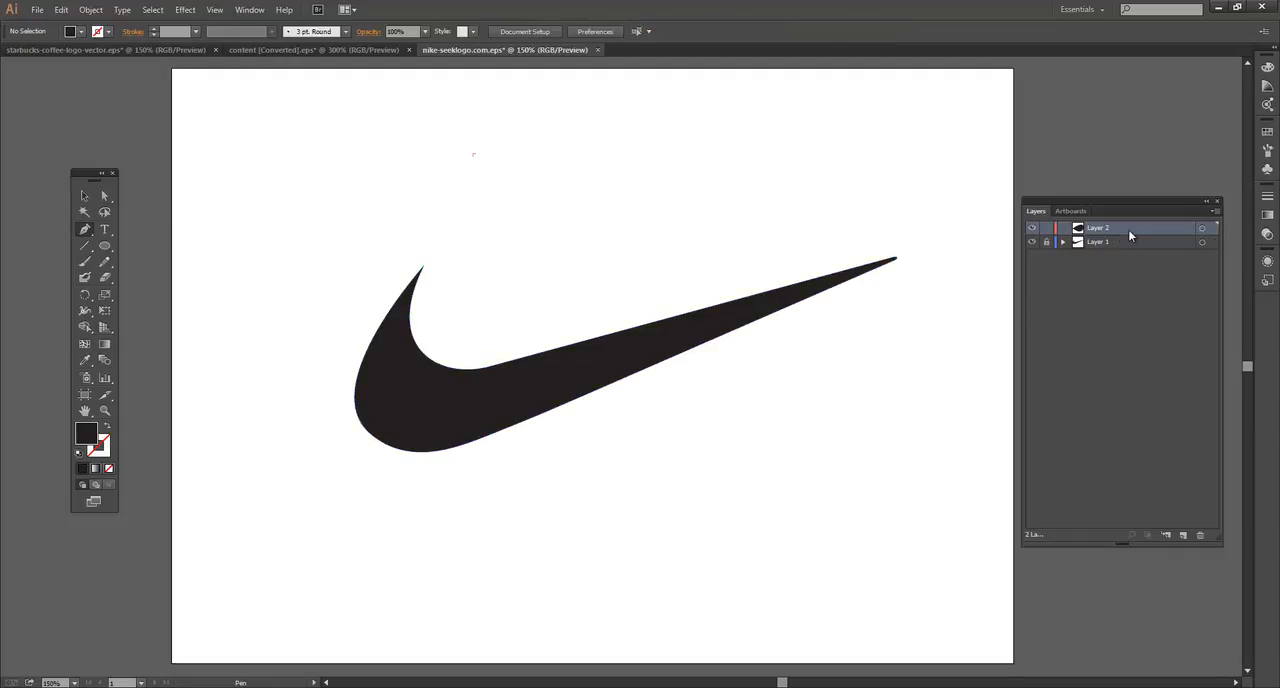
{"action": "left_click_drag", "start_coordinate": [1133, 236], "coordinate": [1200, 538]}
{"action": "left_click", "coordinate": [1184, 534]}
Step: Trace the swoosh as a closed Pen tool path with curved anchors at both tips, the inner bend, the bottom and the left edge
{"action": "left_click_drag", "start_coordinate": [423, 265], "coordinate": [363, 279]}
{"action": "left_click_drag", "start_coordinate": [442, 365], "coordinate": [503, 383]}
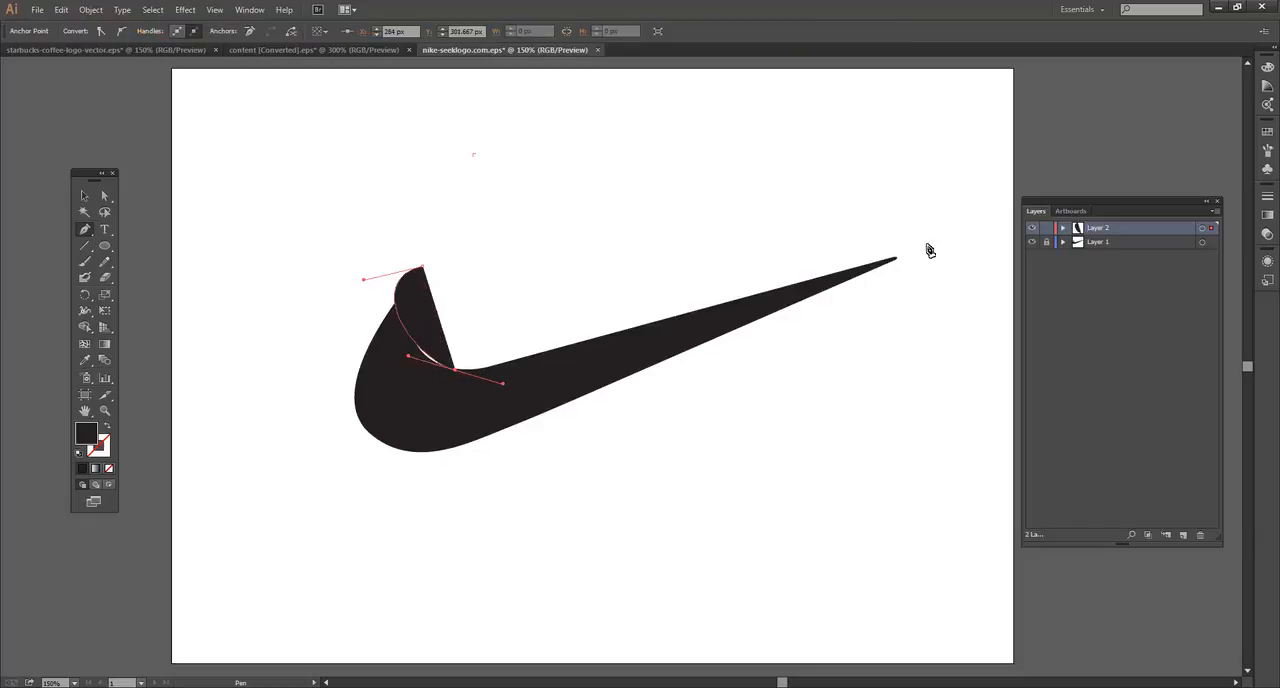
{"action": "left_click", "coordinate": [899, 261]}
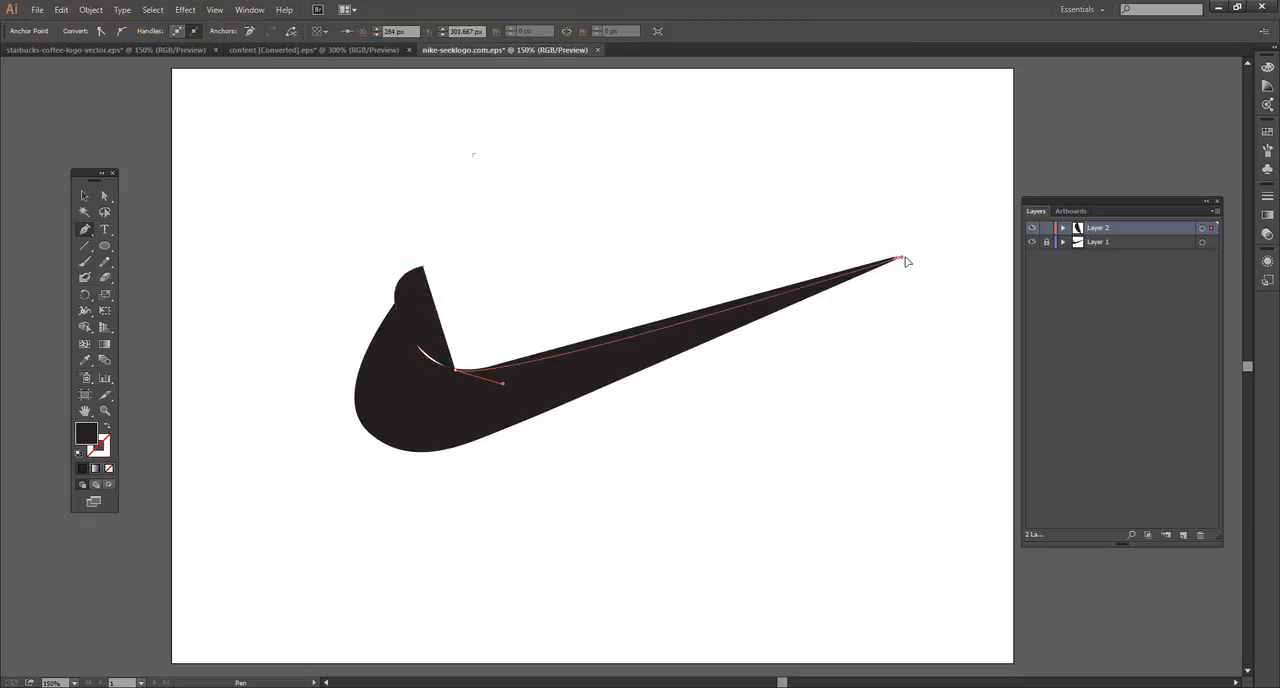
{"action": "left_click_drag", "start_coordinate": [909, 258], "coordinate": [942, 254]}
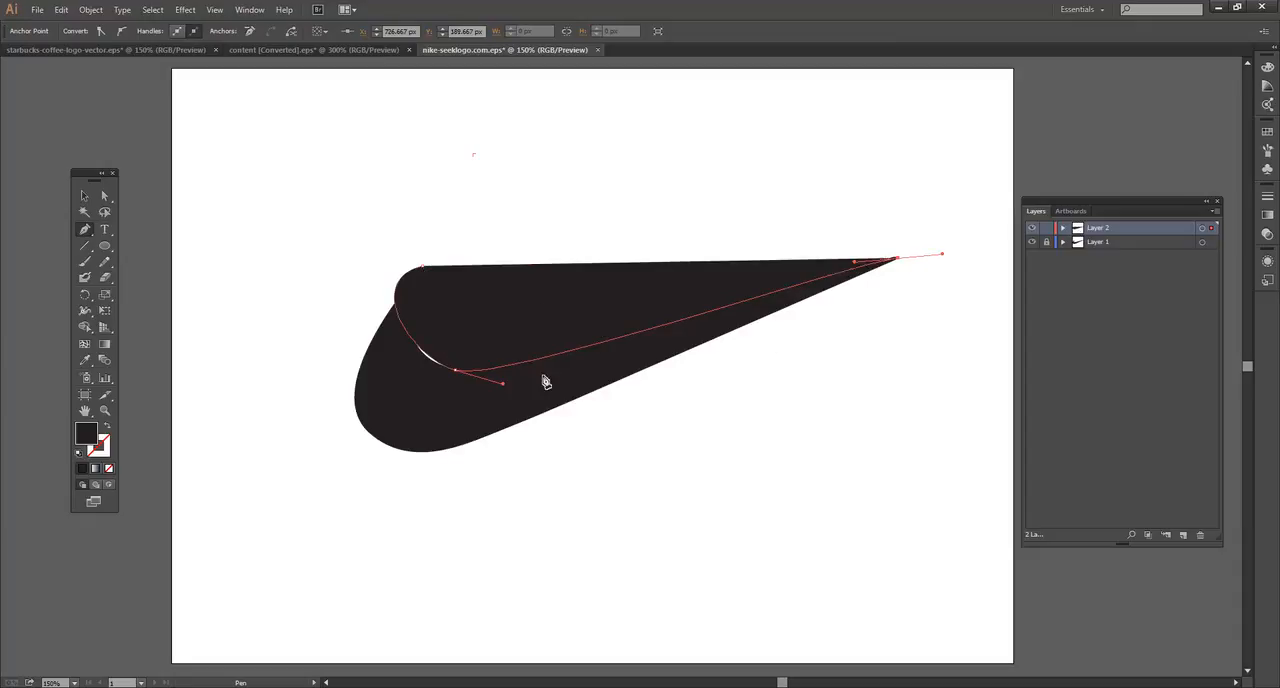
{"action": "mouse_move", "coordinate": [434, 452]}
{"action": "left_mouse_down"}
{"action": "mouse_move", "coordinate": [450, 456]}
{"action": "mouse_move", "coordinate": [410, 446]}
{"action": "left_mouse_up"}
{"action": "left_click_drag", "start_coordinate": [356, 390], "coordinate": [359, 321]}
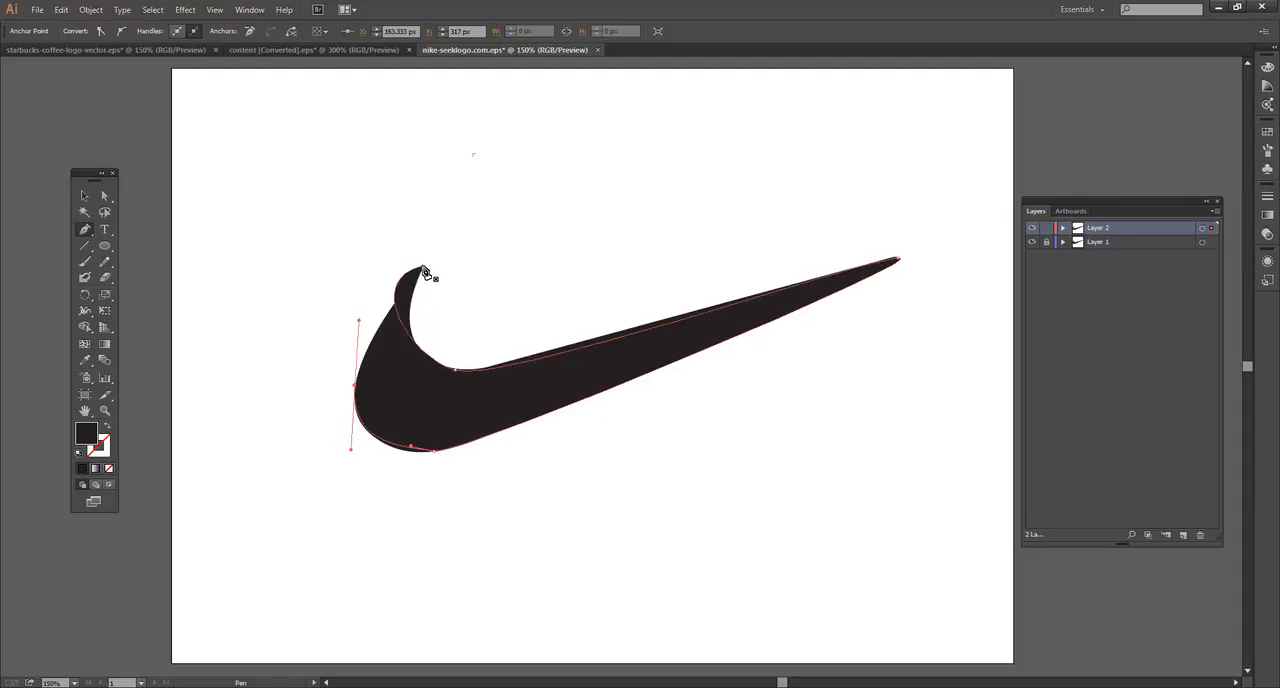
{"action": "left_click_drag", "start_coordinate": [424, 271], "coordinate": [478, 258]}
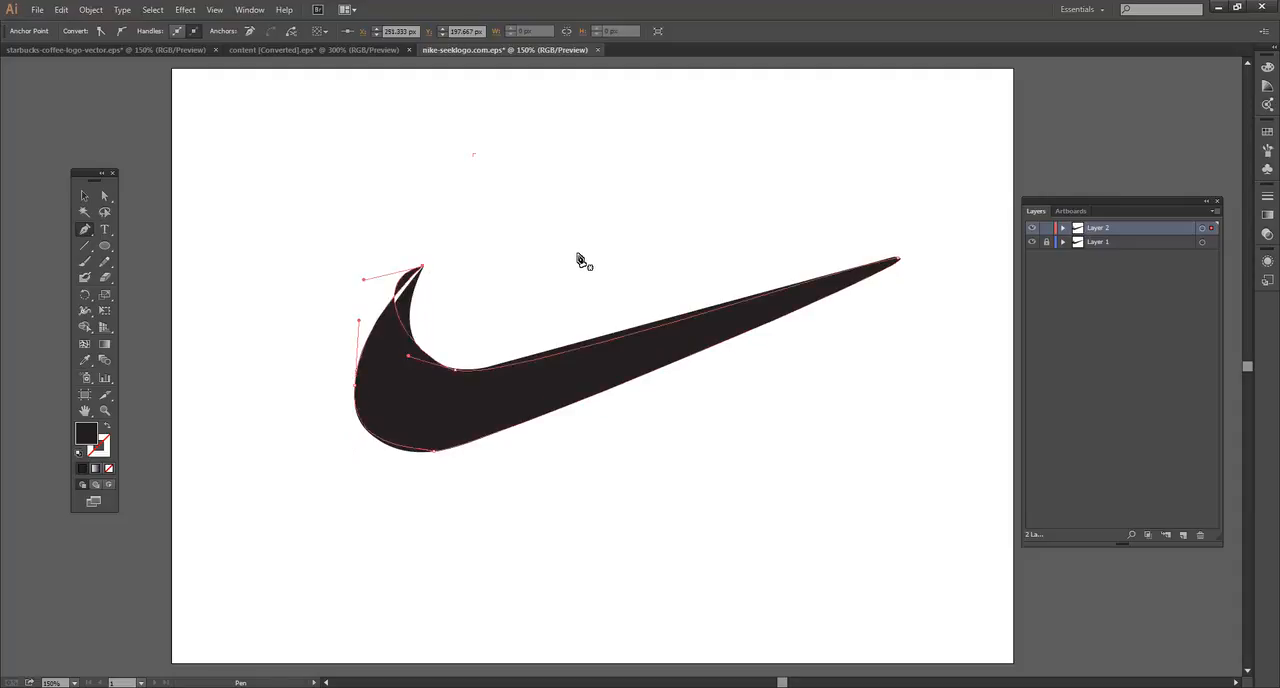
Step: Toggle the visibility of Layer 1 and Layer 2 off and on to compare the traced path with the original swoosh
{"action": "left_click", "coordinate": [1031, 244]}
{"action": "left_click", "coordinate": [1031, 244]}
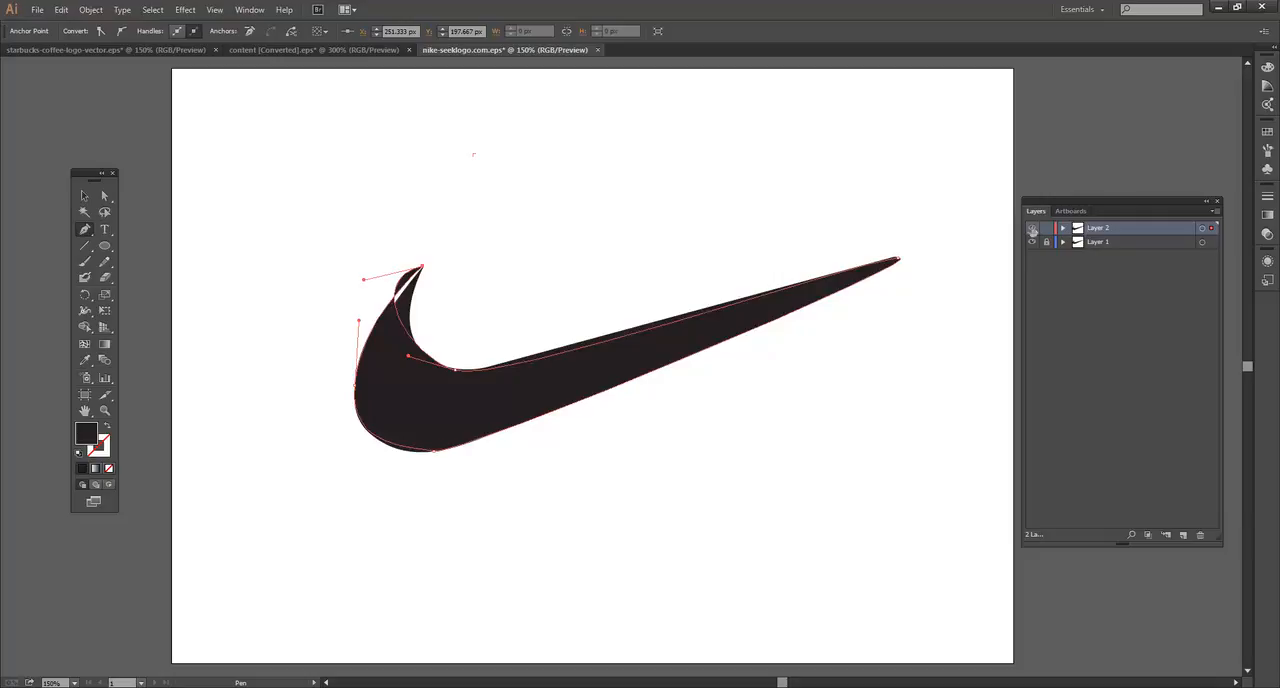
{"action": "left_click", "coordinate": [1033, 229]}
{"action": "left_click", "coordinate": [1033, 230]}
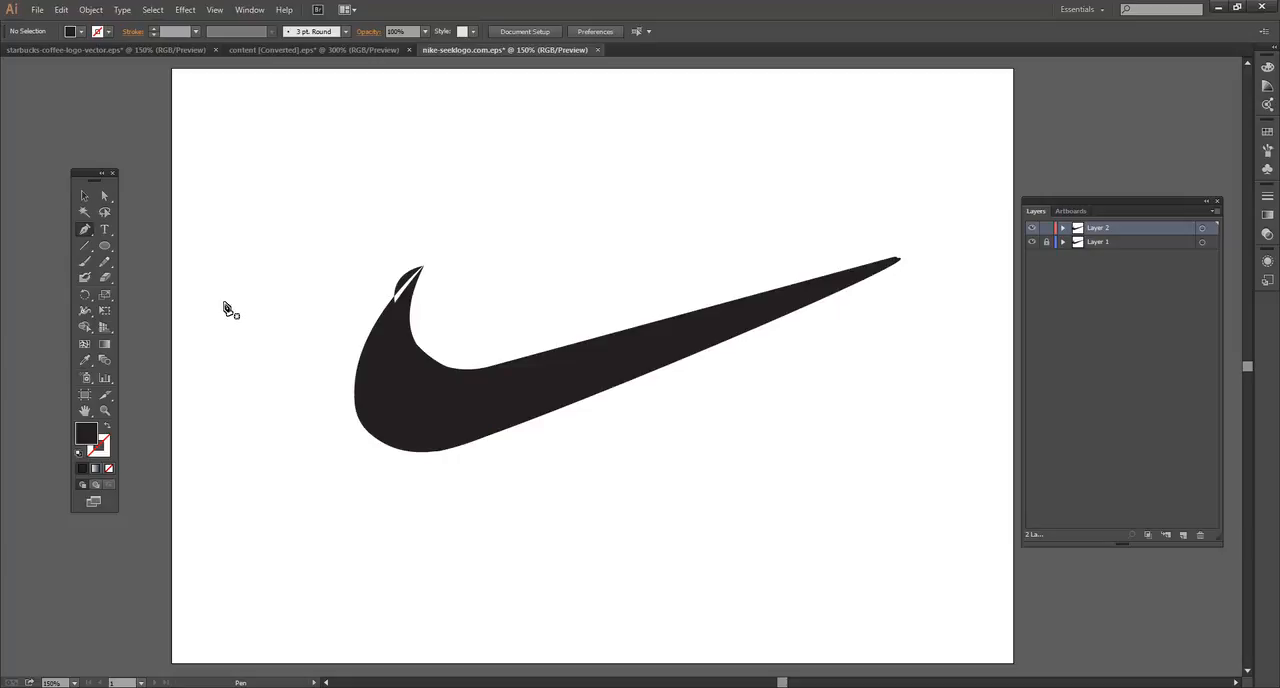
Step: Change the traced swoosh path's fill from black to a bright blue
{"action": "left_click", "coordinate": [83, 199]}
{"action": "left_click", "coordinate": [412, 384]}
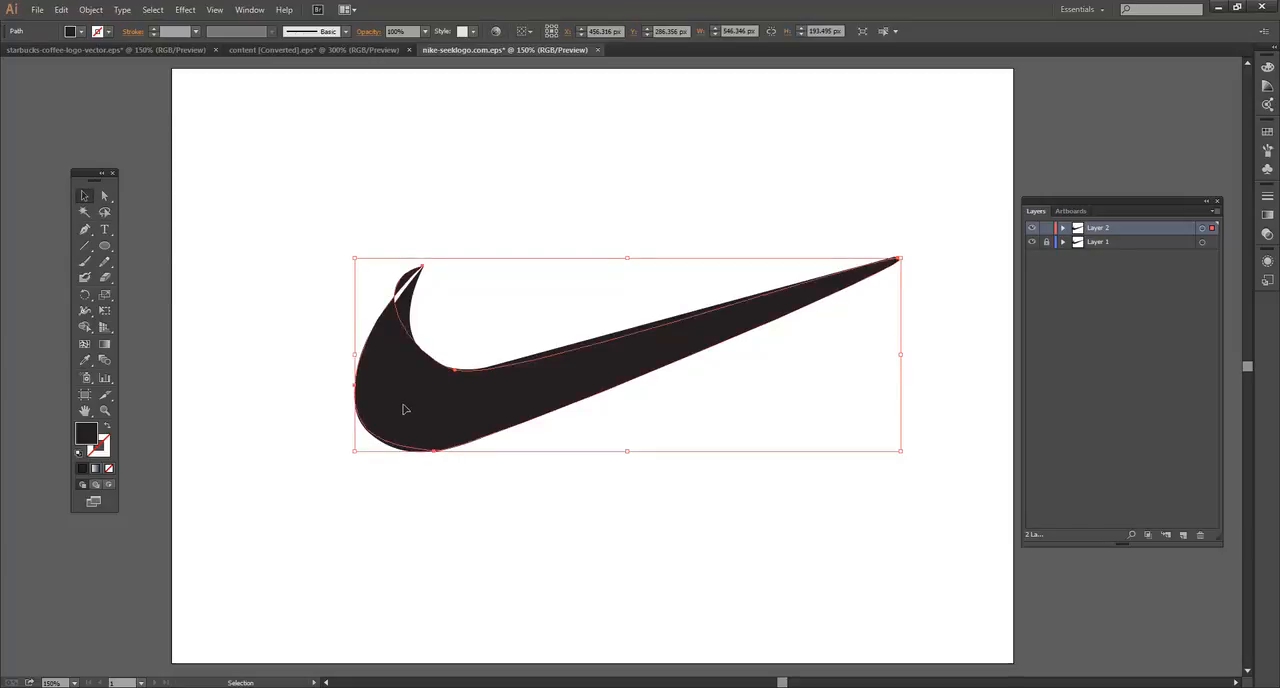
{"action": "double_click", "coordinate": [91, 435]}
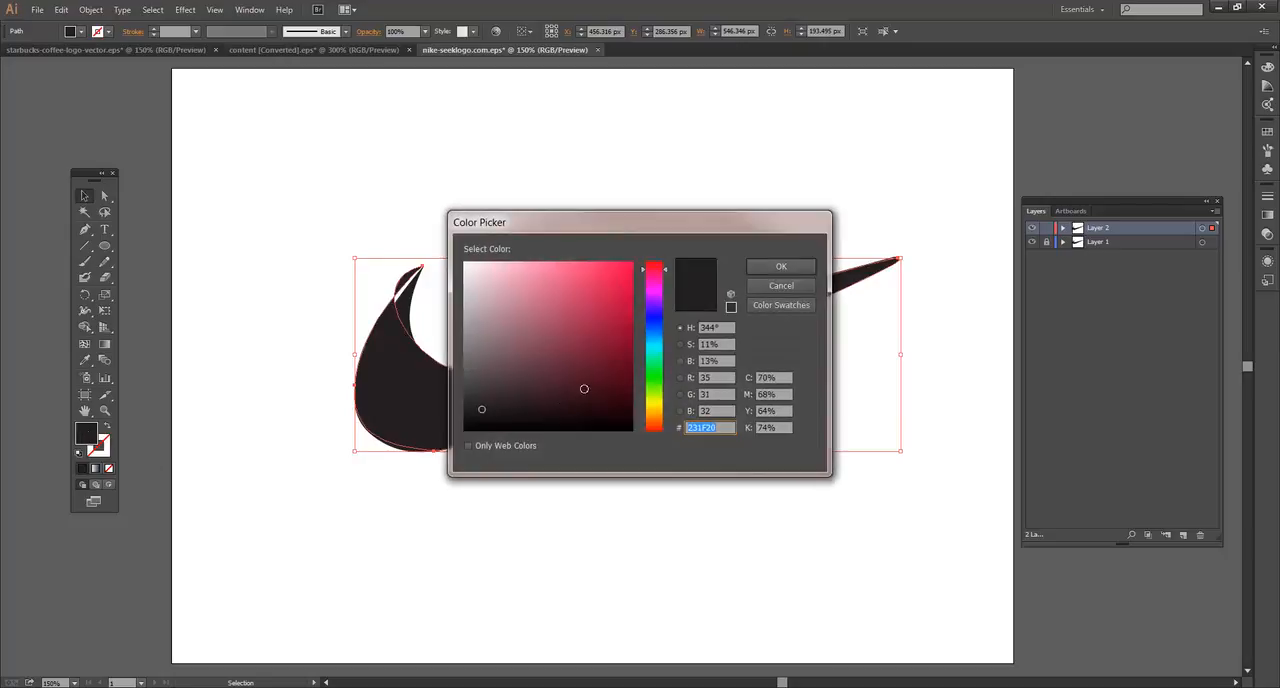
{"action": "left_click", "coordinate": [663, 323]}
{"action": "left_click_drag", "start_coordinate": [623, 270], "coordinate": [618, 269]}
{"action": "left_click", "coordinate": [567, 267]}
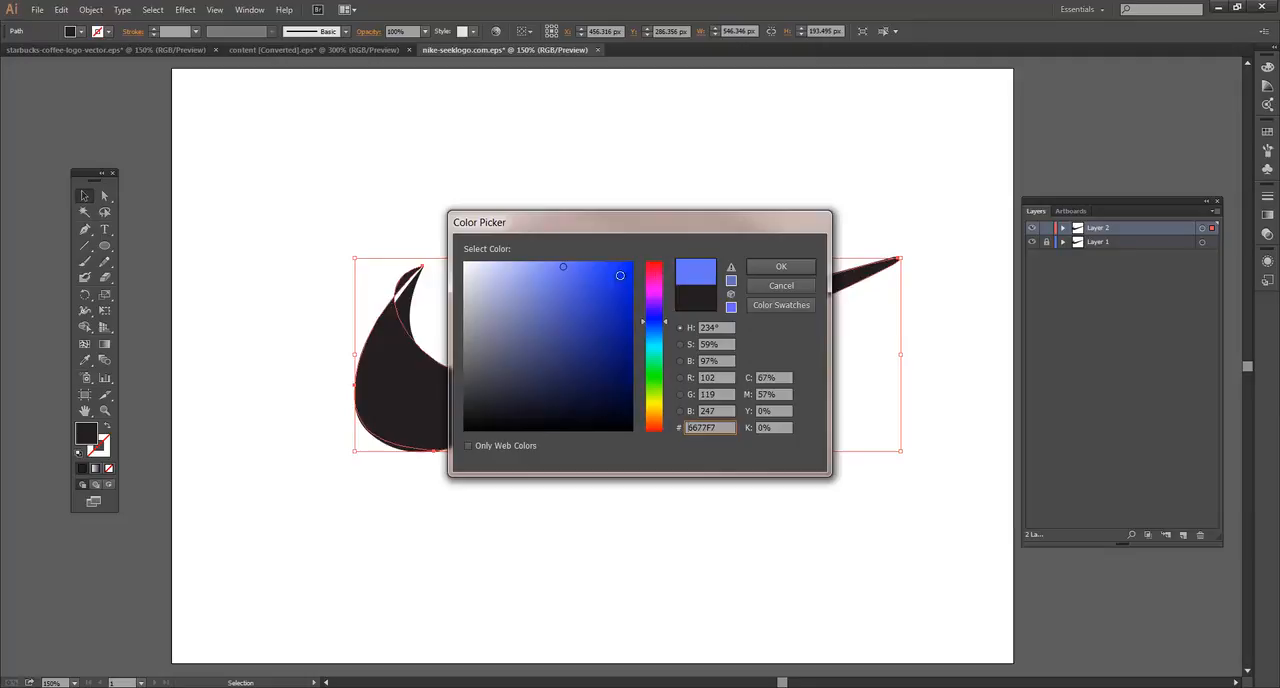
{"action": "left_click", "coordinate": [613, 279]}
{"action": "left_click", "coordinate": [658, 335]}
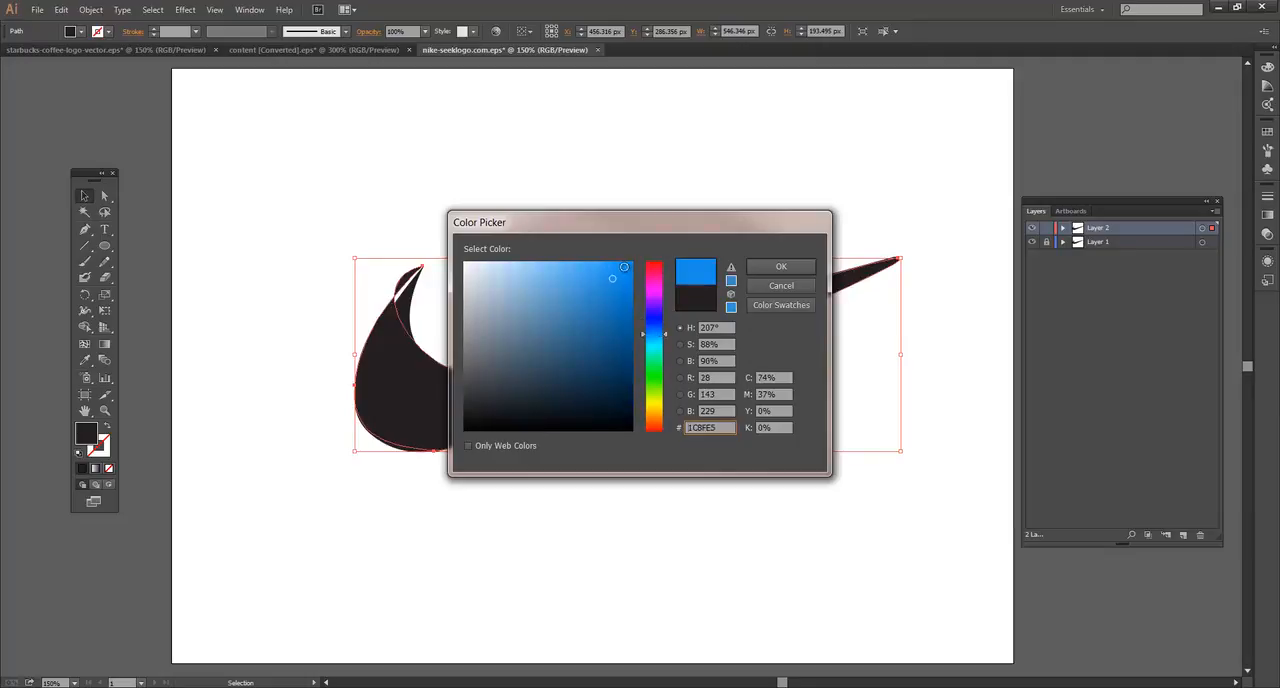
{"action": "left_click", "coordinate": [772, 266]}
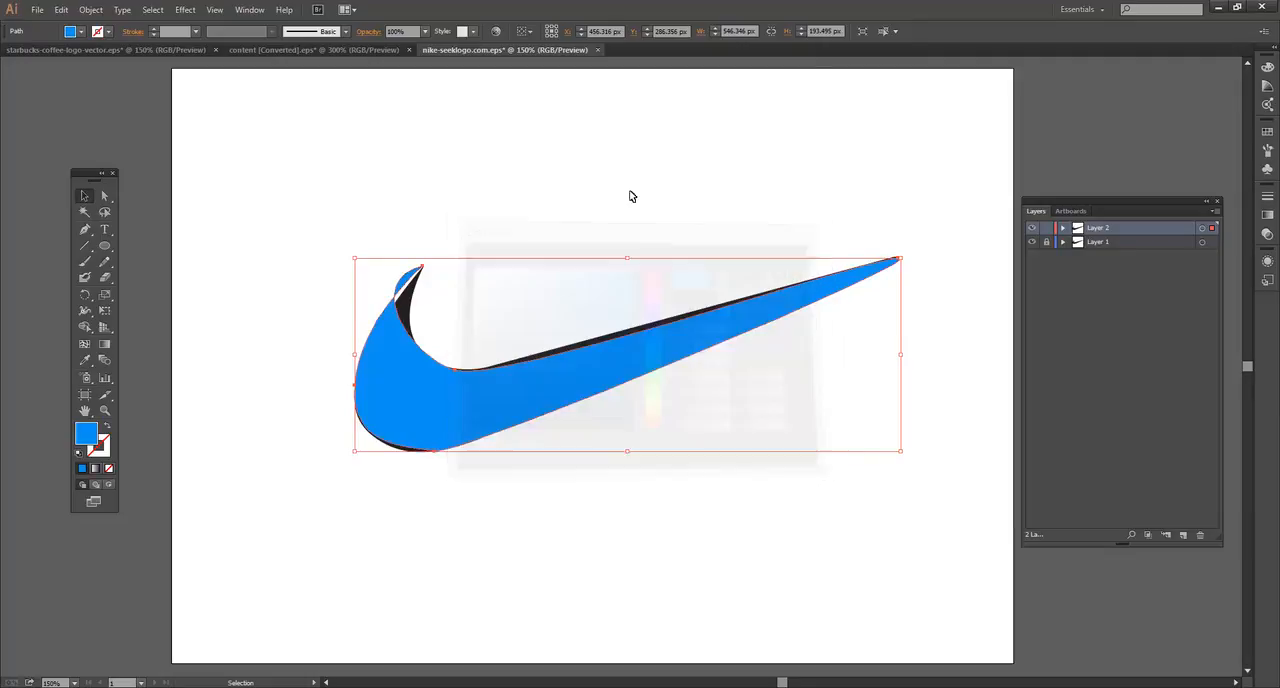
{"action": "left_click", "coordinate": [436, 389]}
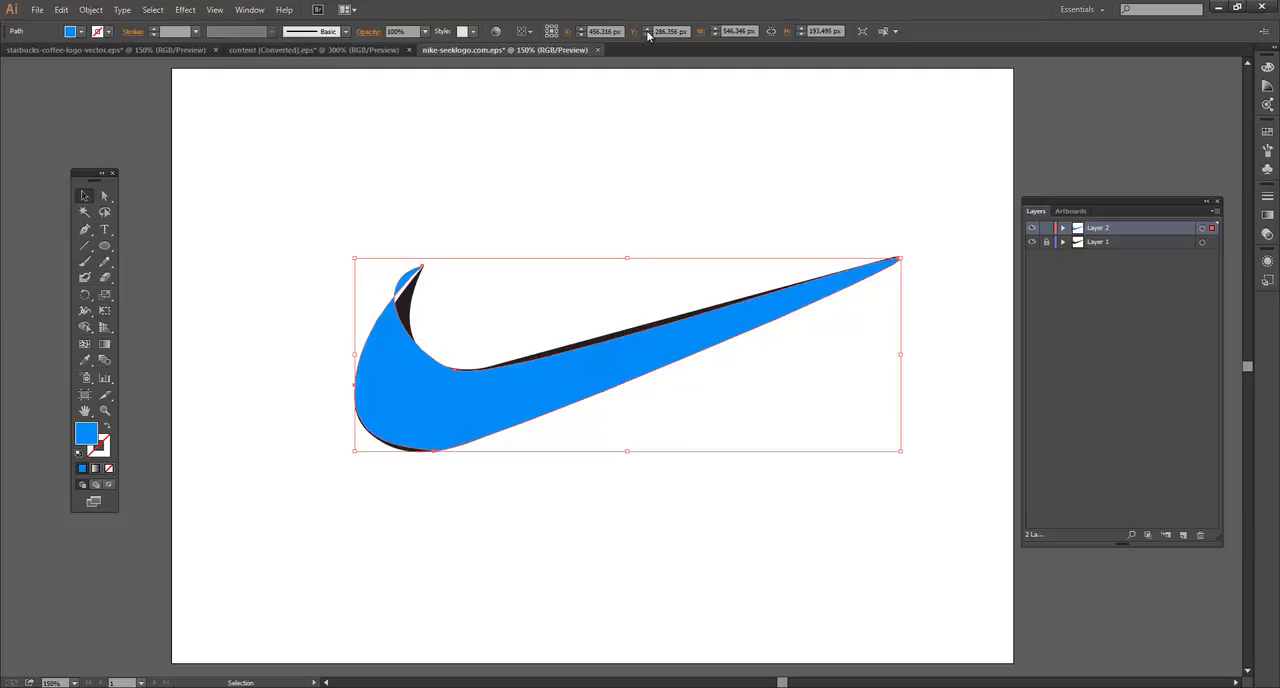
{"action": "left_click", "coordinate": [104, 196]}
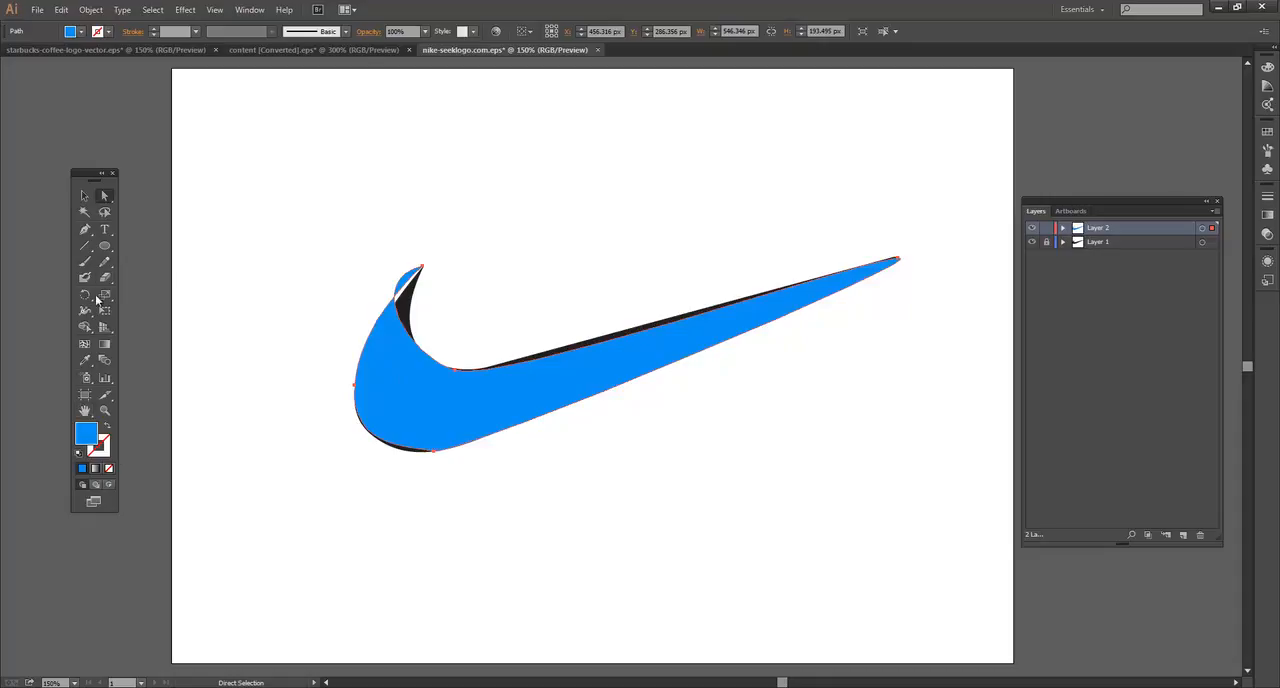
{"action": "left_click", "coordinate": [84, 245]}
{"action": "left_click", "coordinate": [86, 197]}
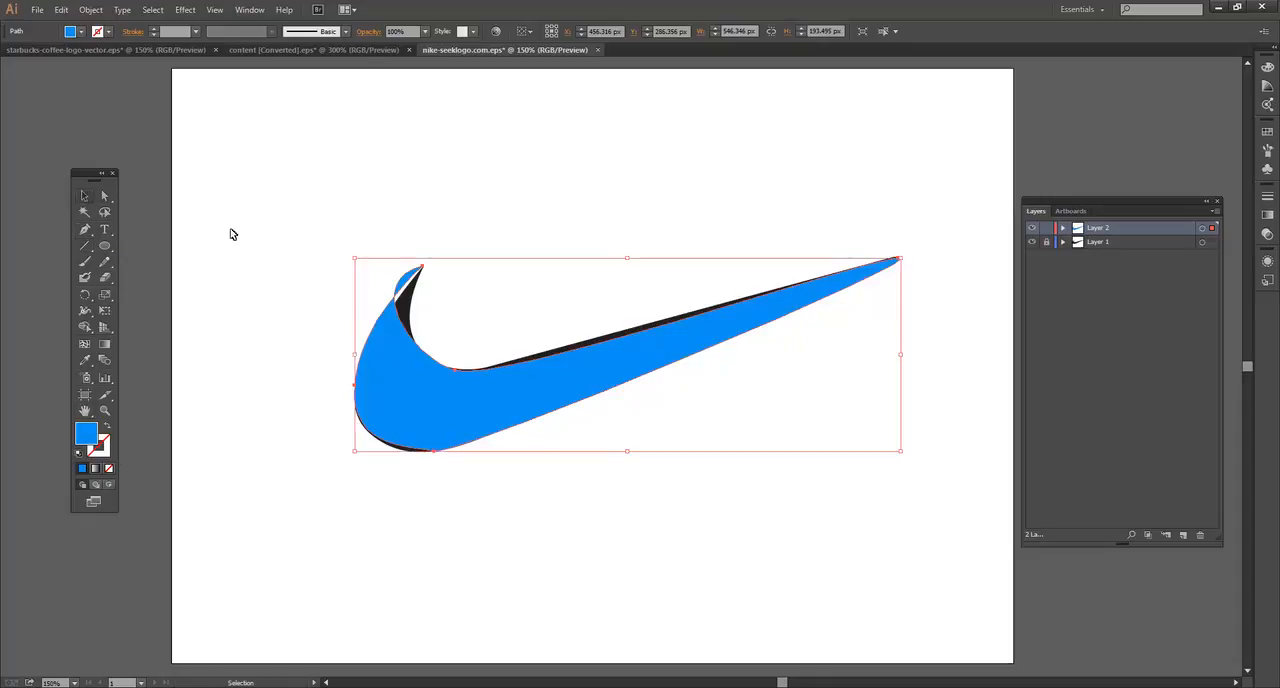
{"action": "left_click", "coordinate": [253, 331]}
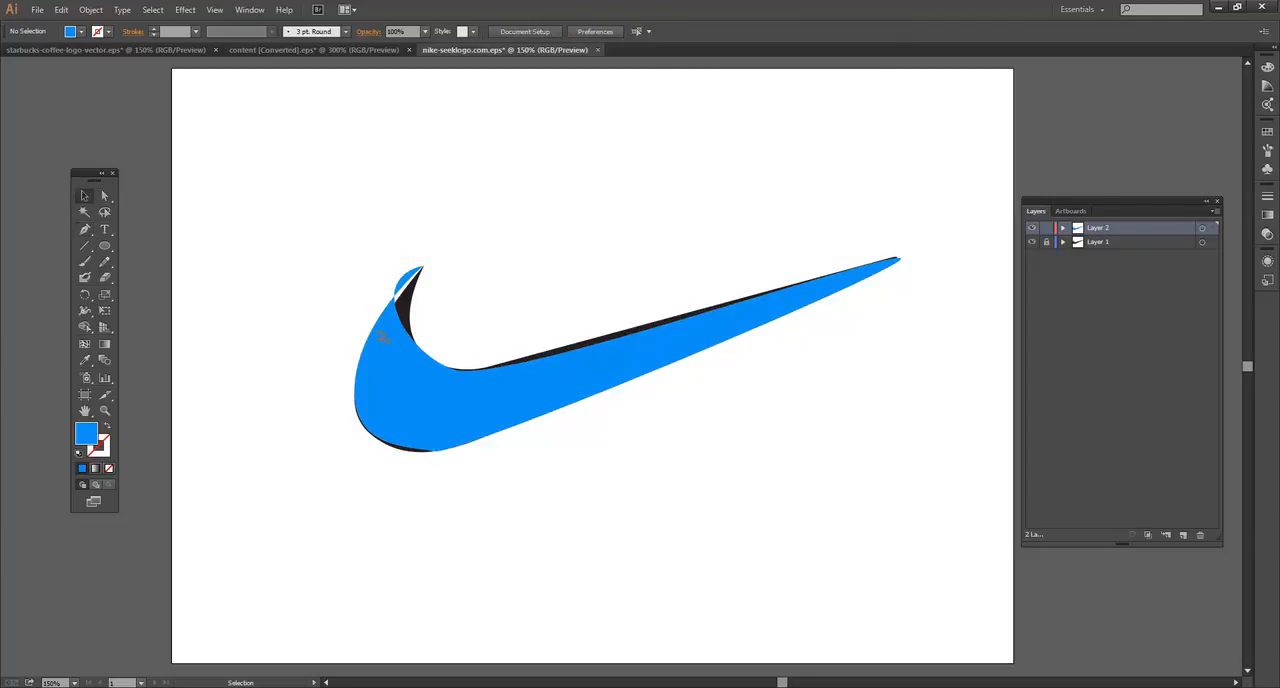
Step: Set the blue traced swoosh path's opacity to 50%
{"action": "left_click", "coordinate": [388, 356]}
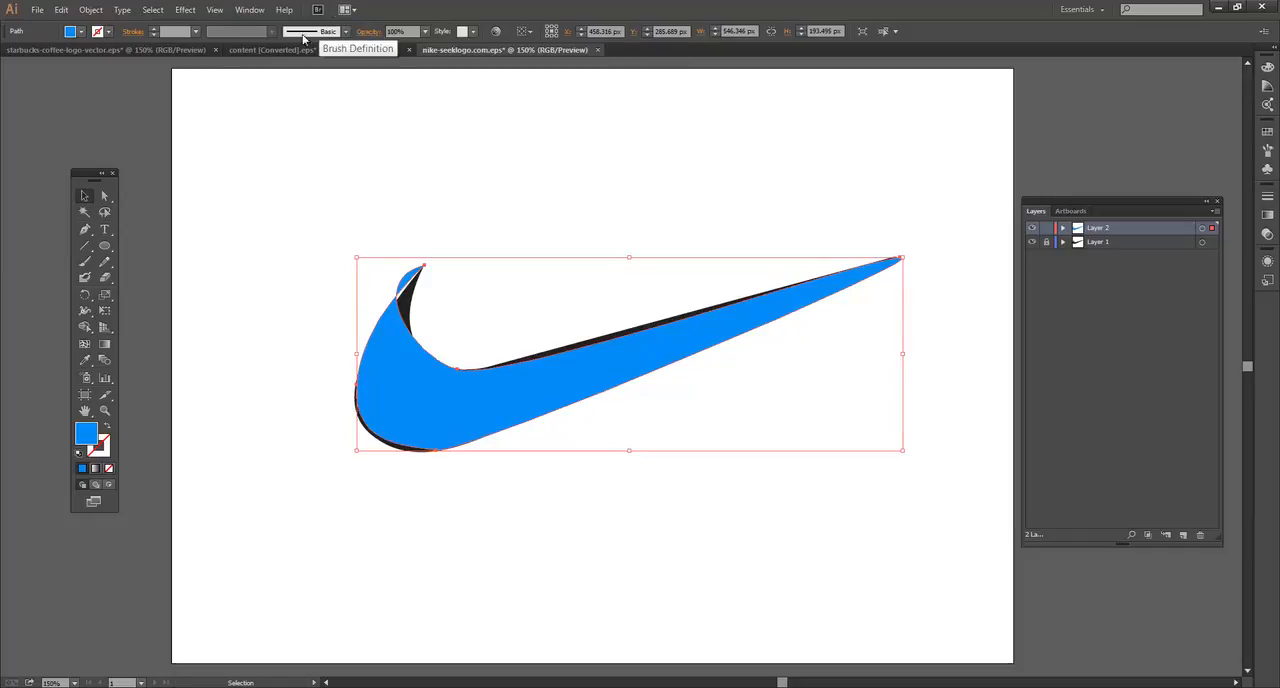
{"action": "left_click", "coordinate": [425, 31]}
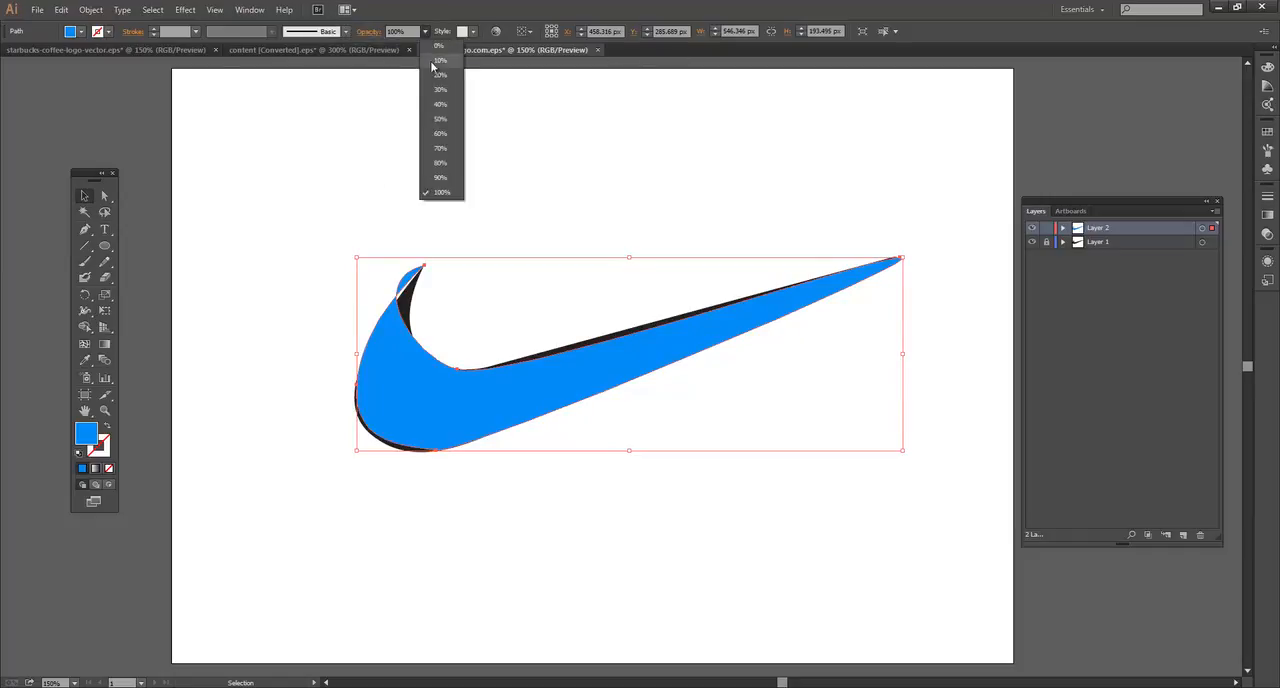
{"action": "left_click", "coordinate": [441, 120]}
{"action": "left_click", "coordinate": [464, 205]}
{"action": "left_click", "coordinate": [405, 365]}
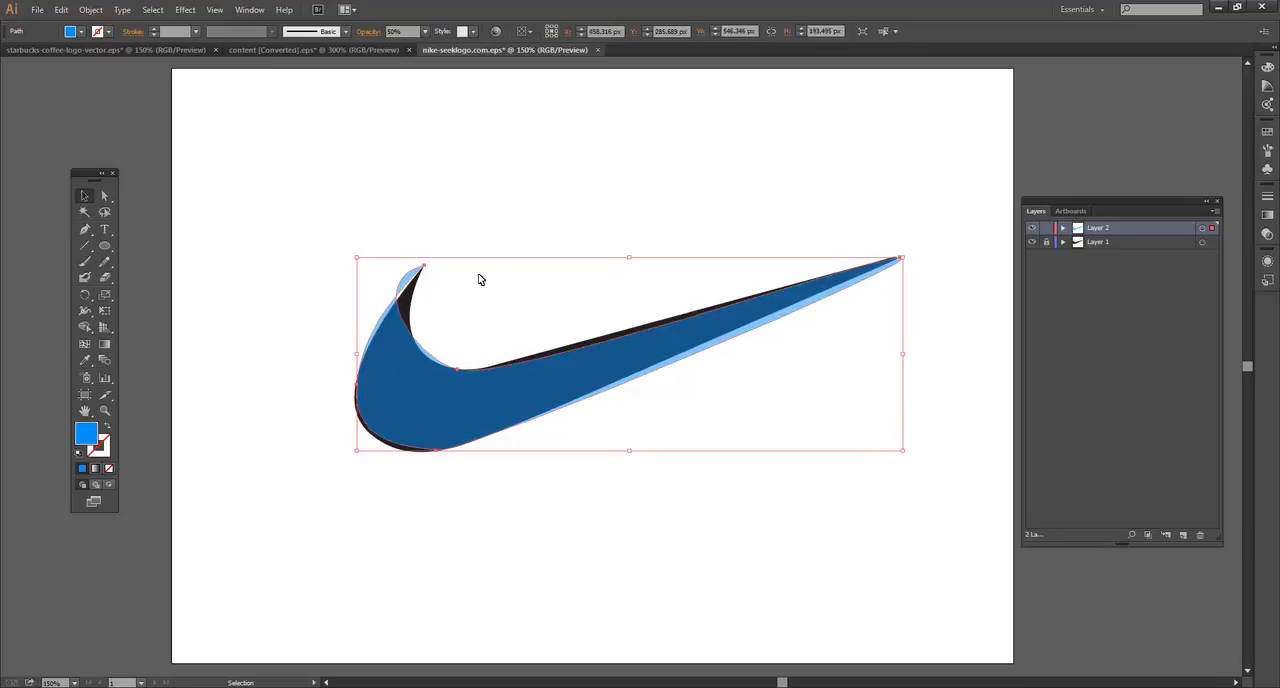
{"action": "left_click", "coordinate": [276, 258]}
{"action": "left_click", "coordinate": [619, 373]}
{"action": "left_click", "coordinate": [104, 196]}
{"action": "left_click", "coordinate": [257, 208]}
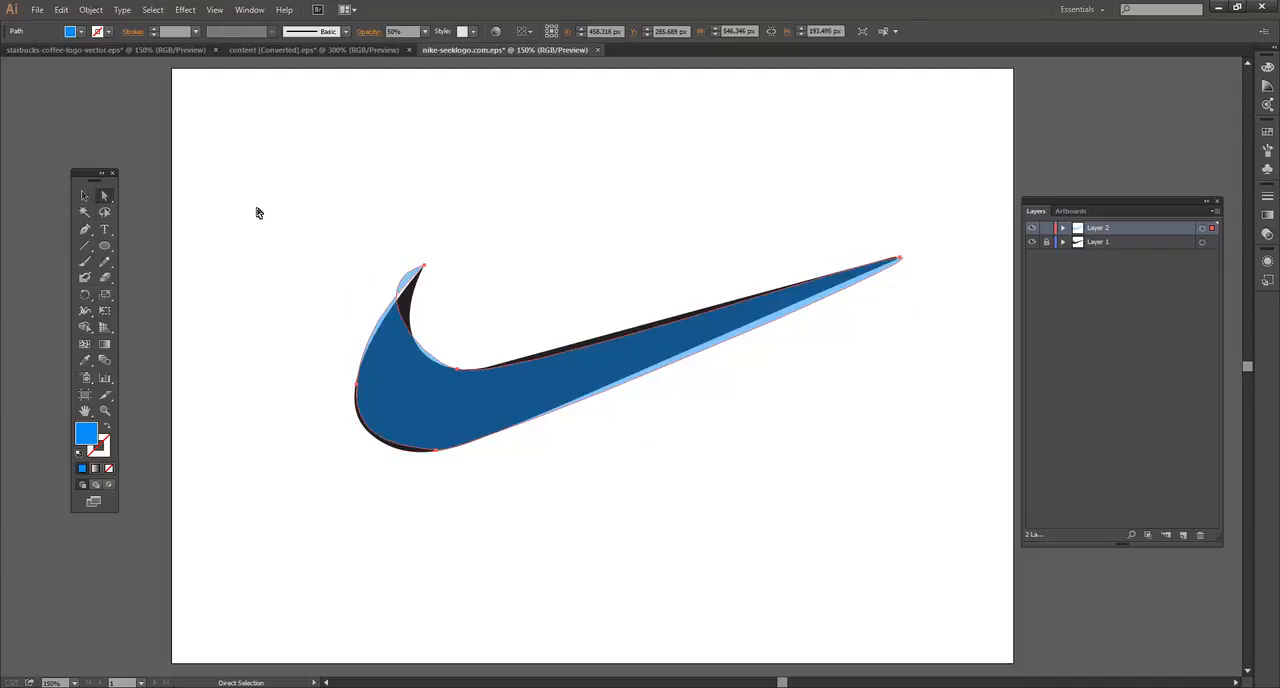
Step: Redirect the hook tip anchor's handle down into the shape so the hook's inner curve follows the original swoosh
{"action": "left_click", "coordinate": [425, 270]}
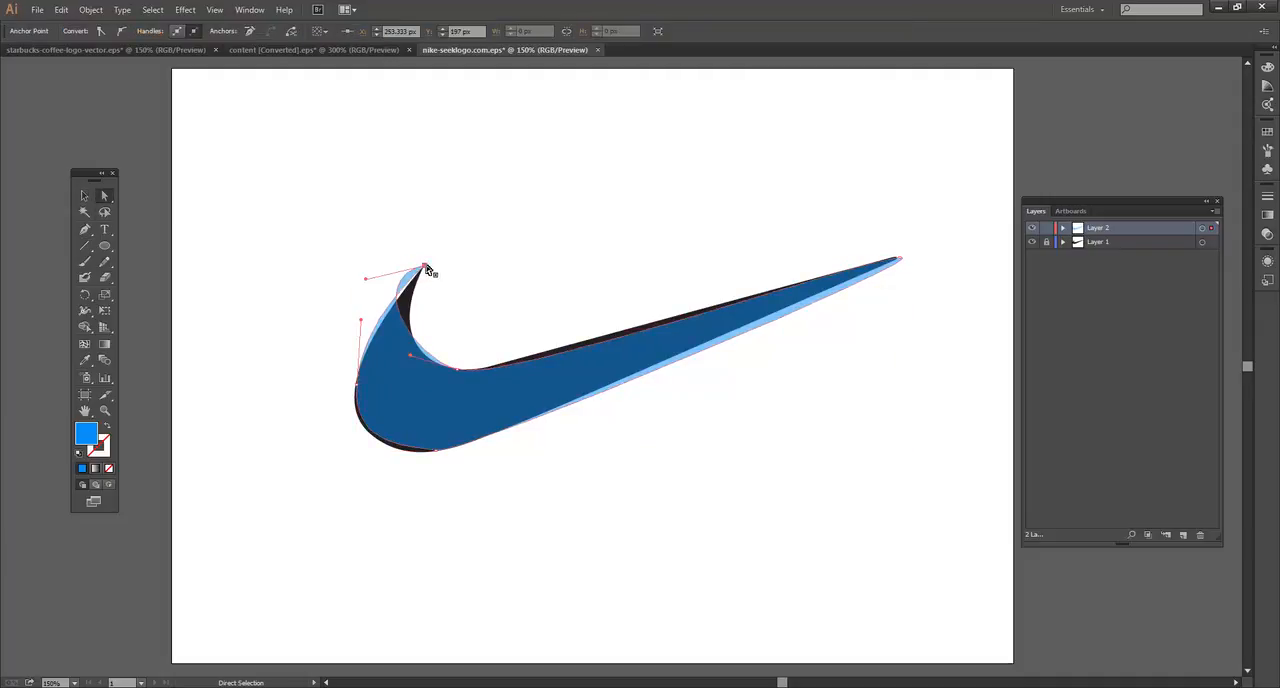
{"action": "left_click_drag", "start_coordinate": [367, 283], "coordinate": [400, 313]}
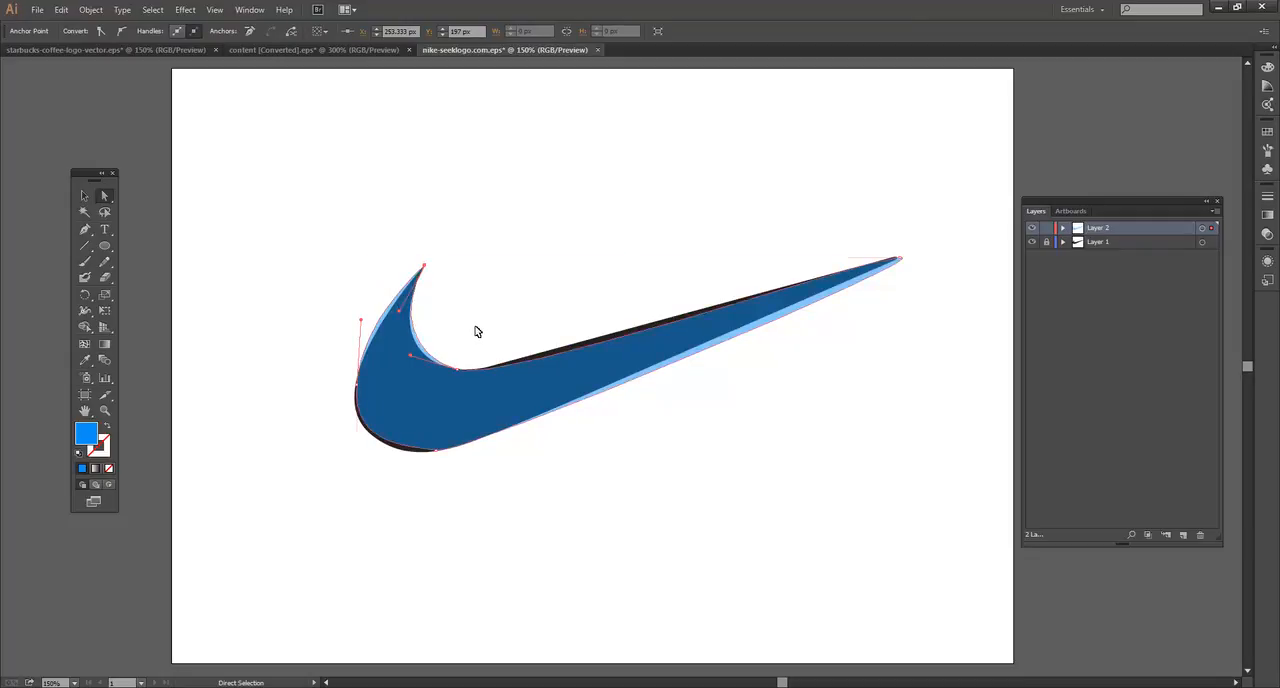
{"action": "key", "text": "ctrl+plus"}
{"action": "key", "text": "ctrl+plus"}
{"action": "key", "text": "ctrl+plus"}
{"action": "left_click_drag", "start_coordinate": [500, 327], "coordinate": [836, 367]}
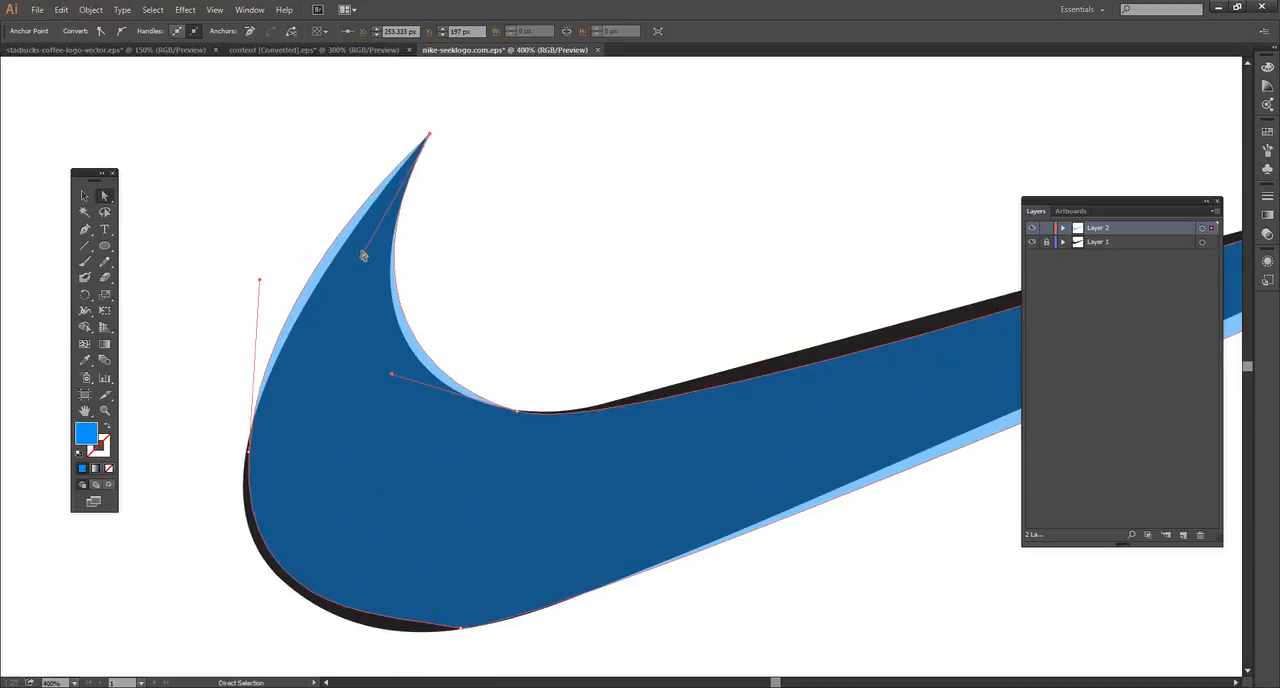
{"action": "left_click_drag", "start_coordinate": [362, 254], "coordinate": [351, 306]}
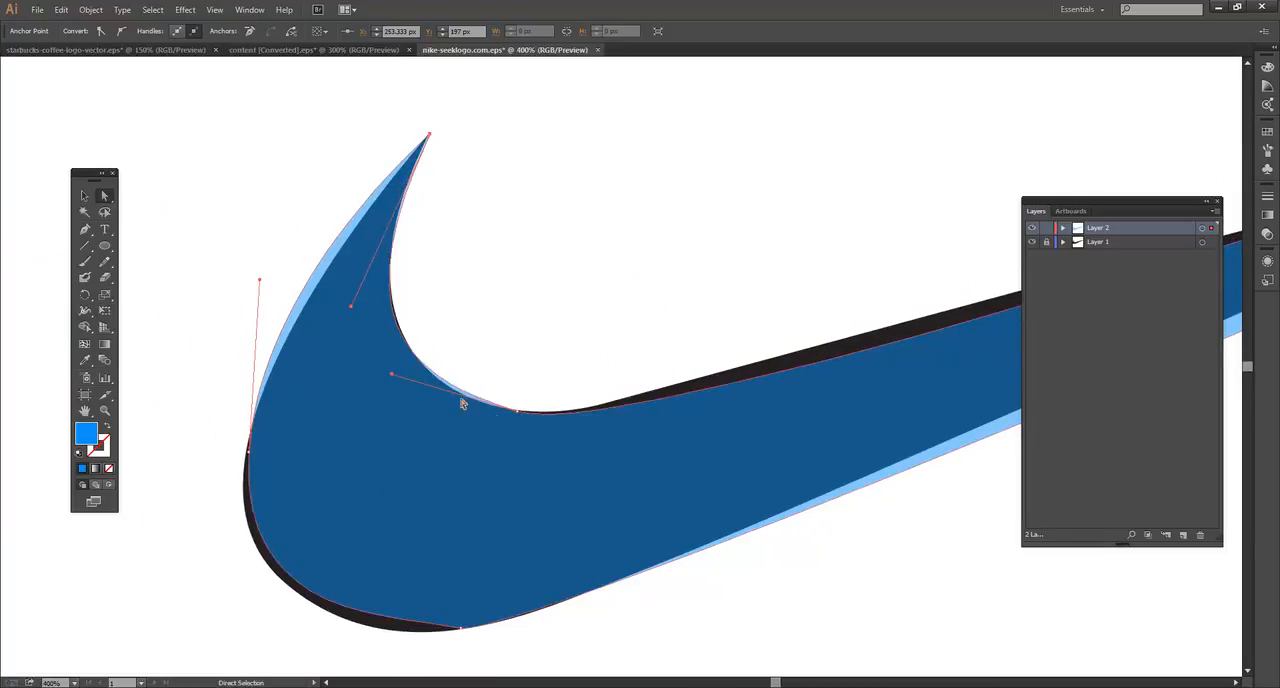
Step: Lengthen the inner bend's handle along the upper edge and align the right tip anchor and its handle with the original
{"action": "left_click", "coordinate": [514, 414]}
{"action": "left_click_drag", "start_coordinate": [645, 454], "coordinate": [751, 430]}
{"action": "left_click_drag", "start_coordinate": [860, 328], "coordinate": [469, 394]}
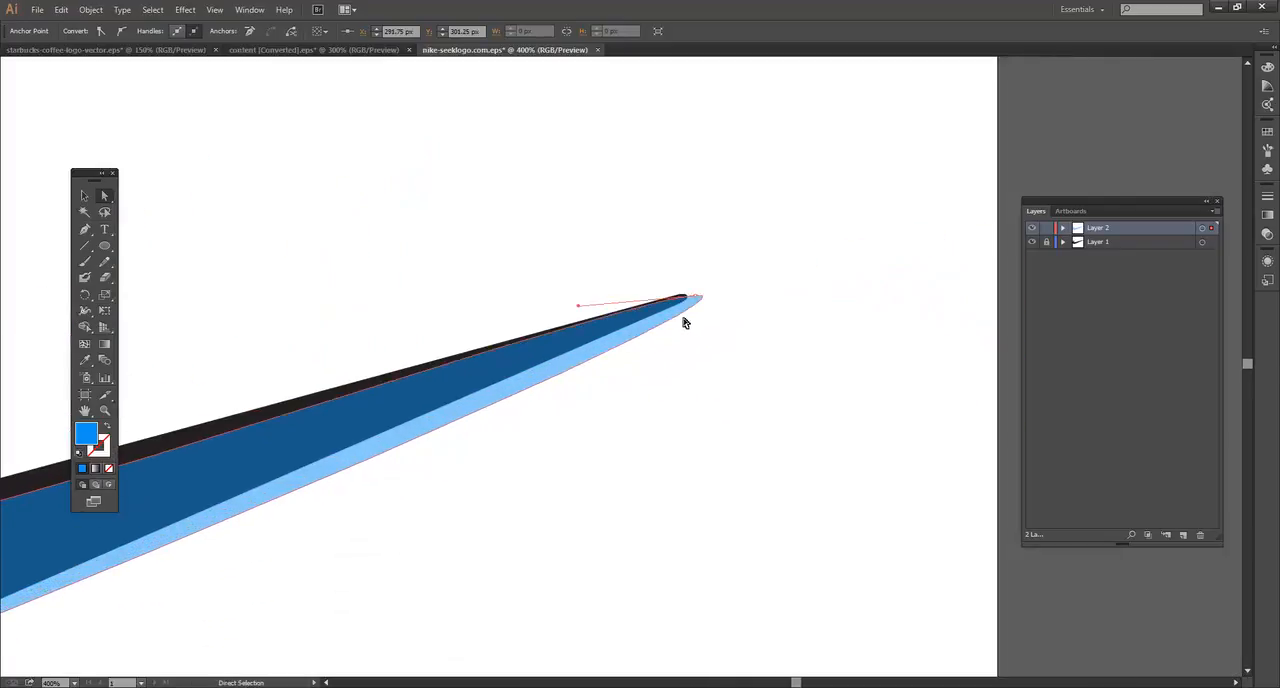
{"action": "left_click_drag", "start_coordinate": [695, 300], "coordinate": [684, 299]}
{"action": "left_click_drag", "start_coordinate": [568, 309], "coordinate": [380, 350]}
Step: Raise the inner bend anchor's right-hand handle to bring the blue upper edge closer to the original outline
{"action": "left_click_drag", "start_coordinate": [627, 338], "coordinate": [923, 251]}
{"action": "left_click_drag", "start_coordinate": [534, 386], "coordinate": [928, 291]}
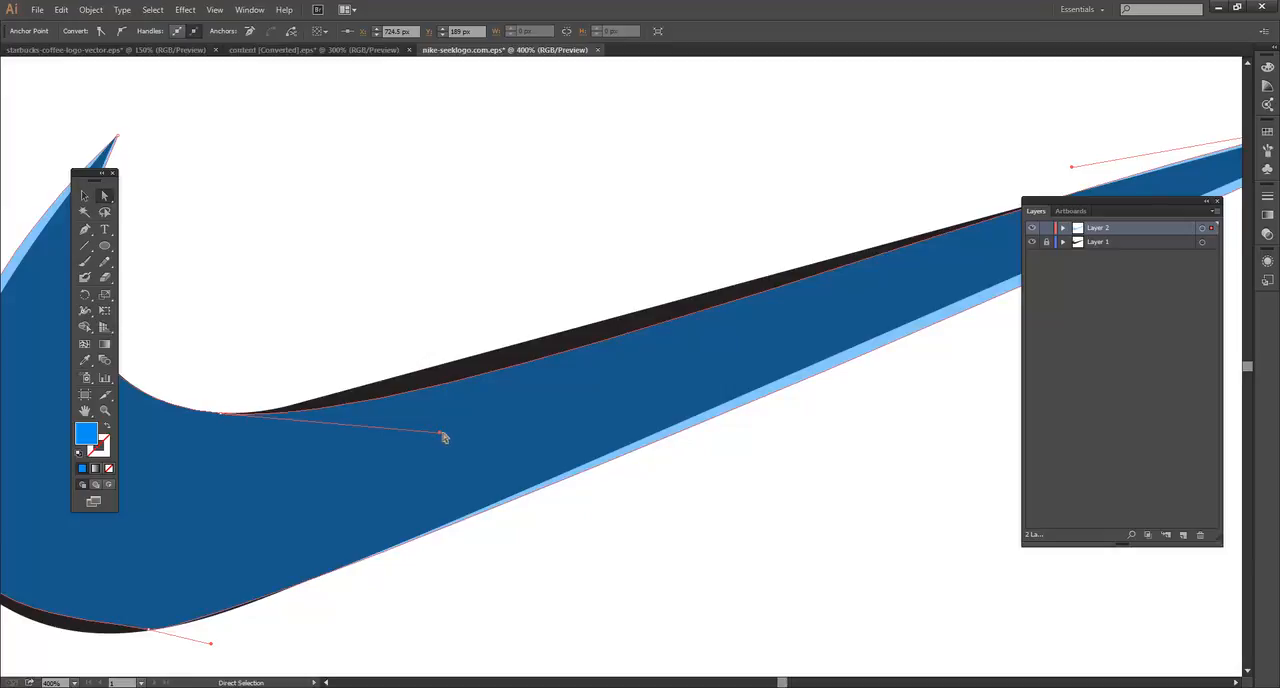
{"action": "left_click_drag", "start_coordinate": [446, 434], "coordinate": [456, 421]}
{"action": "key", "text": "ctrl+z"}
{"action": "left_click", "coordinate": [227, 412]}
{"action": "left_click_drag", "start_coordinate": [440, 437], "coordinate": [465, 398]}
Step: Swing the right tip anchor's outward handle back along the lower edge to fit the tapered end
{"action": "left_click_drag", "start_coordinate": [658, 293], "coordinate": [274, 334]}
{"action": "left_click", "coordinate": [993, 159]}
{"action": "left_click_drag", "start_coordinate": [990, 156], "coordinate": [991, 155]}
{"action": "left_click_drag", "start_coordinate": [968, 195], "coordinate": [825, 151]}
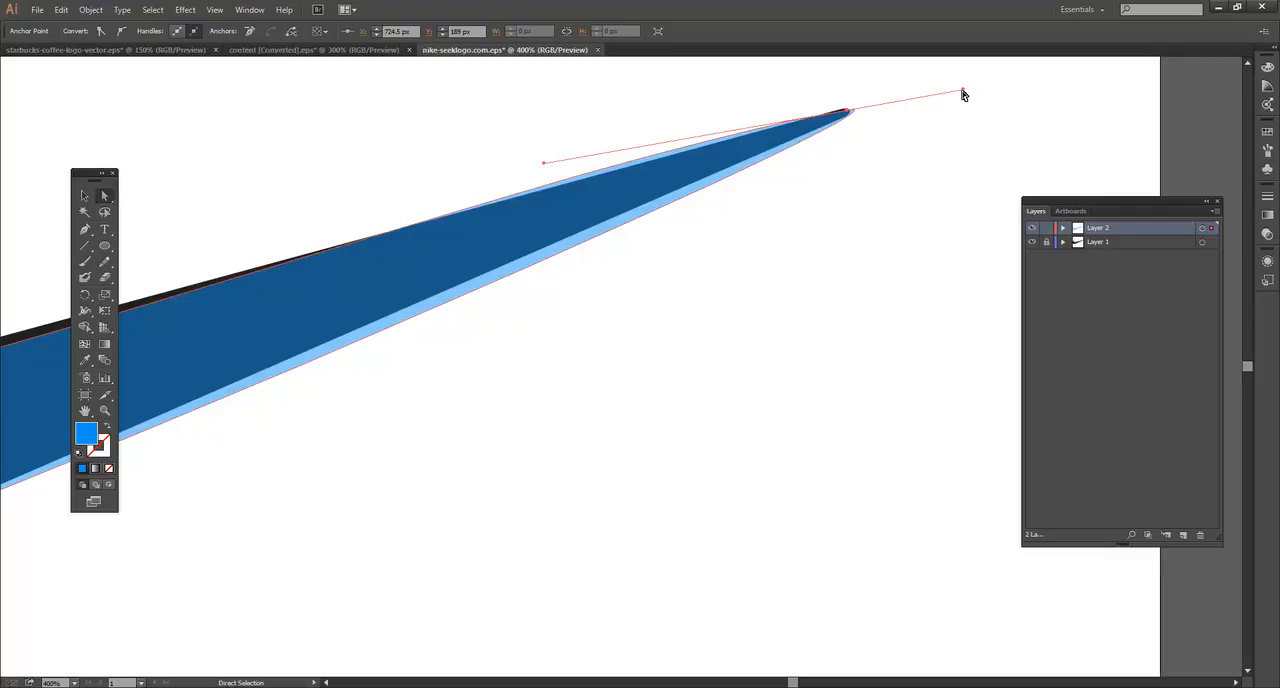
{"action": "left_click_drag", "start_coordinate": [965, 93], "coordinate": [667, 203]}
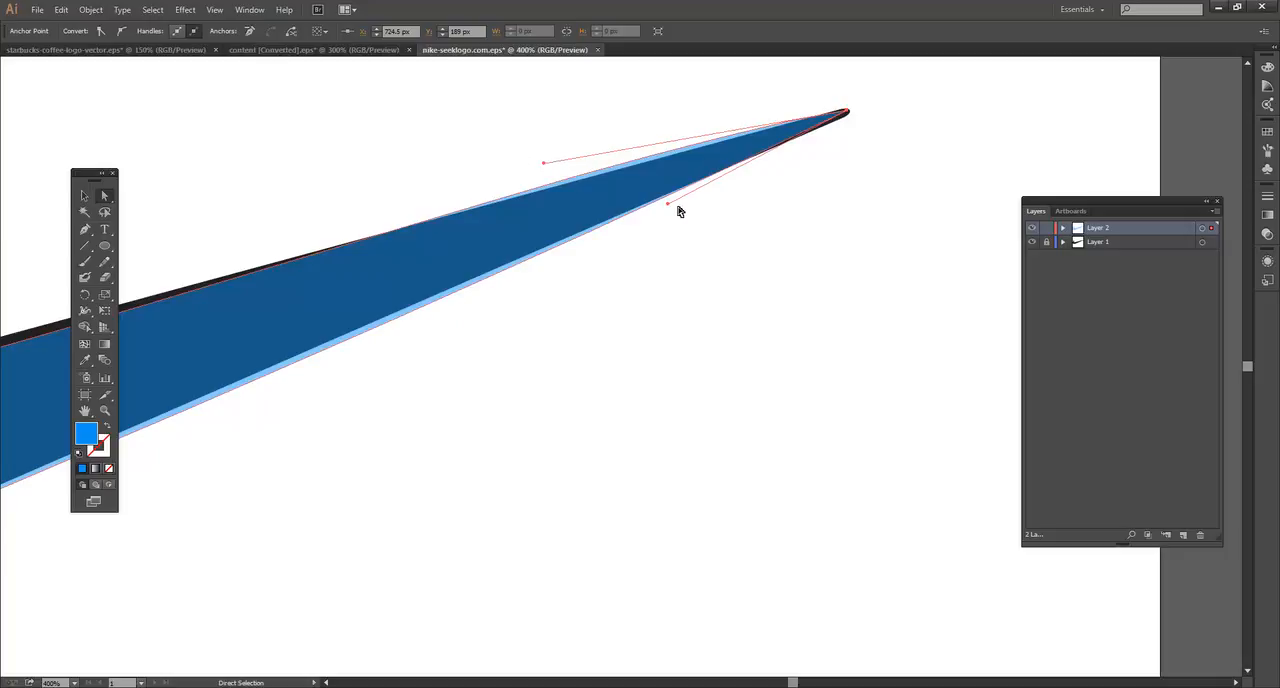
Step: Rotate the bottom anchor's handles to match the original curve and lengthen the one running toward the lower edge
{"action": "key", "text": "space"}
{"action": "left_click_drag", "start_coordinate": [657, 294], "coordinate": [1054, 157]}
{"action": "left_click_drag", "start_coordinate": [659, 303], "coordinate": [949, 177]}
{"action": "left_click_drag", "start_coordinate": [438, 373], "coordinate": [637, 340]}
{"action": "left_click", "coordinate": [634, 316]}
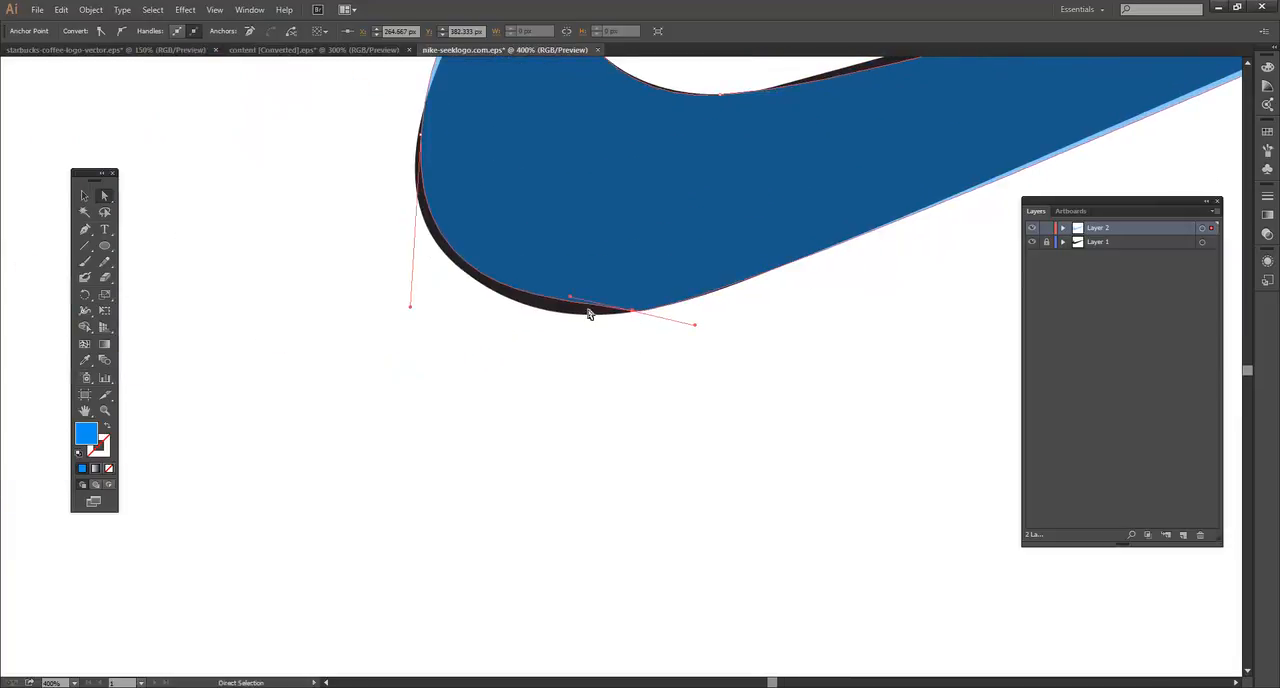
{"action": "left_click_drag", "start_coordinate": [570, 300], "coordinate": [557, 322]}
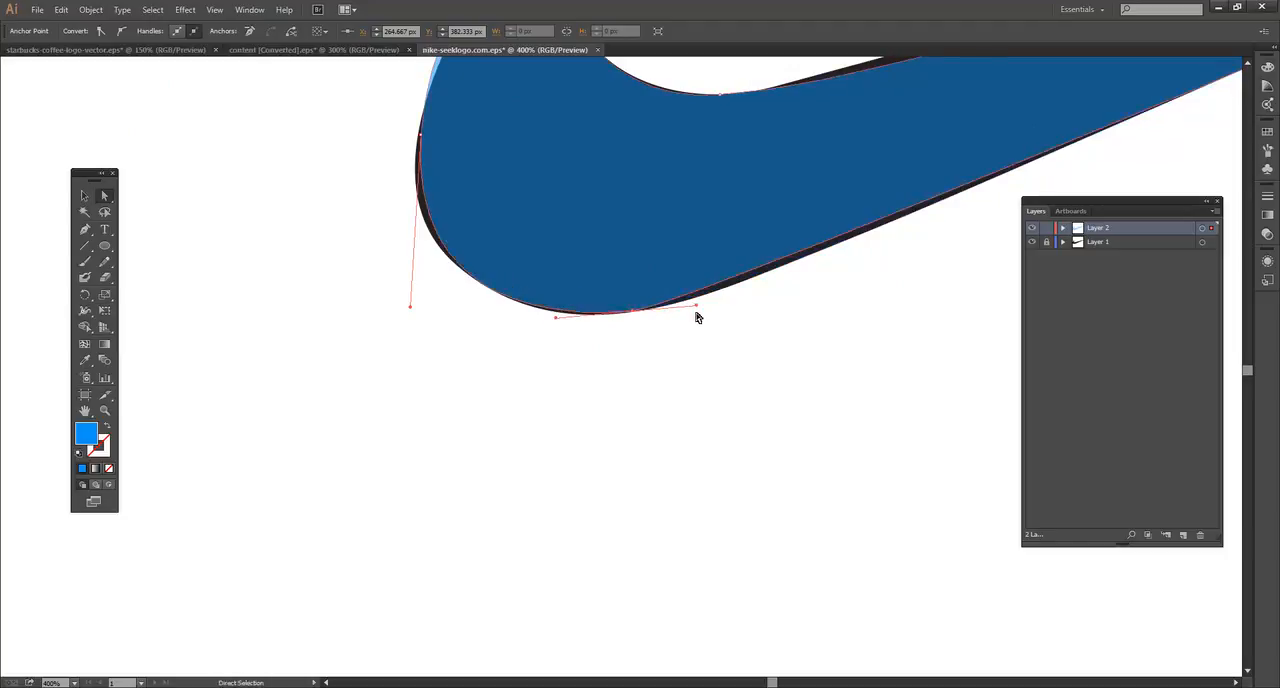
{"action": "left_click_drag", "start_coordinate": [697, 311], "coordinate": [608, 471]}
Step: Move the left edge anchor slightly down and outward onto the original swoosh's outline
{"action": "left_click_drag", "start_coordinate": [513, 300], "coordinate": [703, 294]}
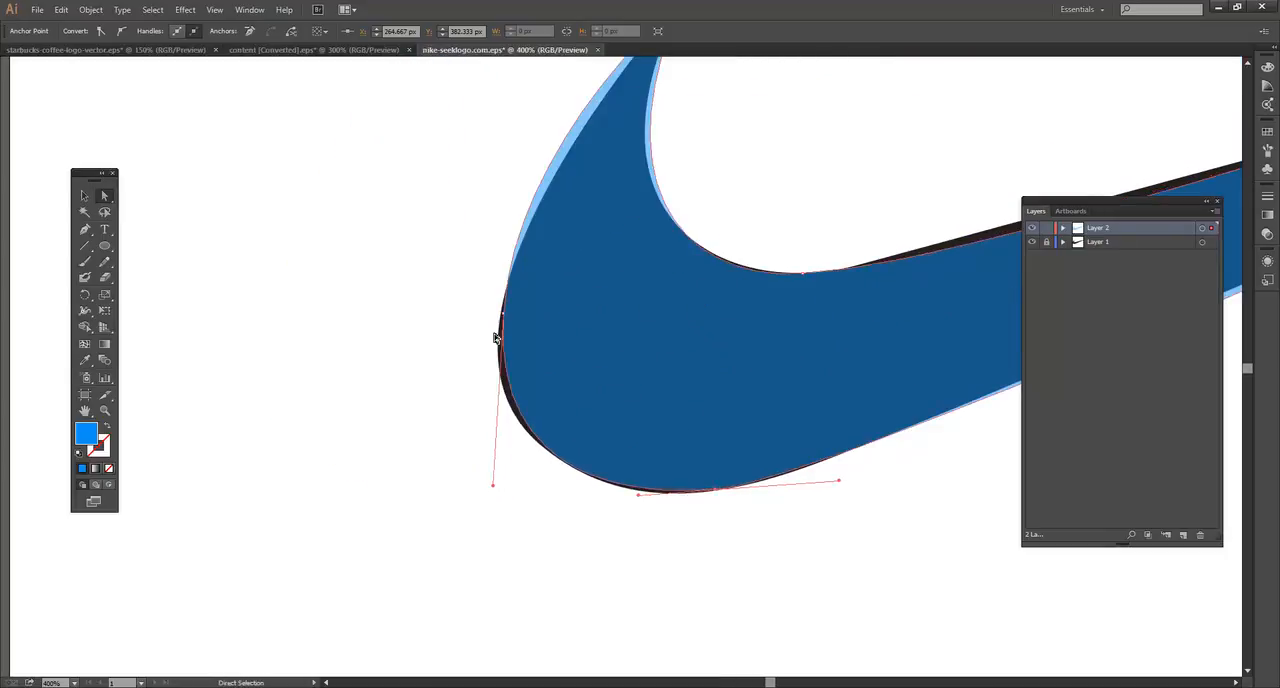
{"action": "left_click_drag", "start_coordinate": [503, 315], "coordinate": [499, 328]}
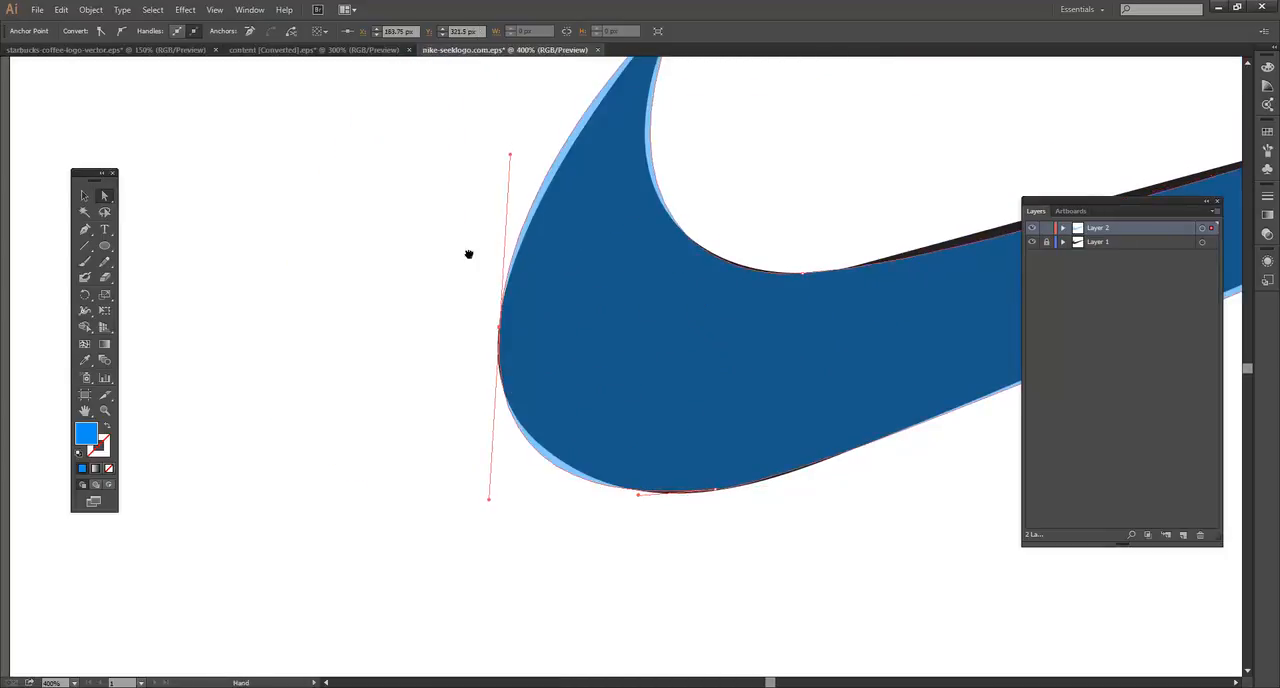
{"action": "left_click_drag", "start_coordinate": [539, 120], "coordinate": [474, 219]}
{"action": "left_click_drag", "start_coordinate": [759, 328], "coordinate": [580, 357]}
{"action": "left_click_drag", "start_coordinate": [739, 423], "coordinate": [528, 386]}
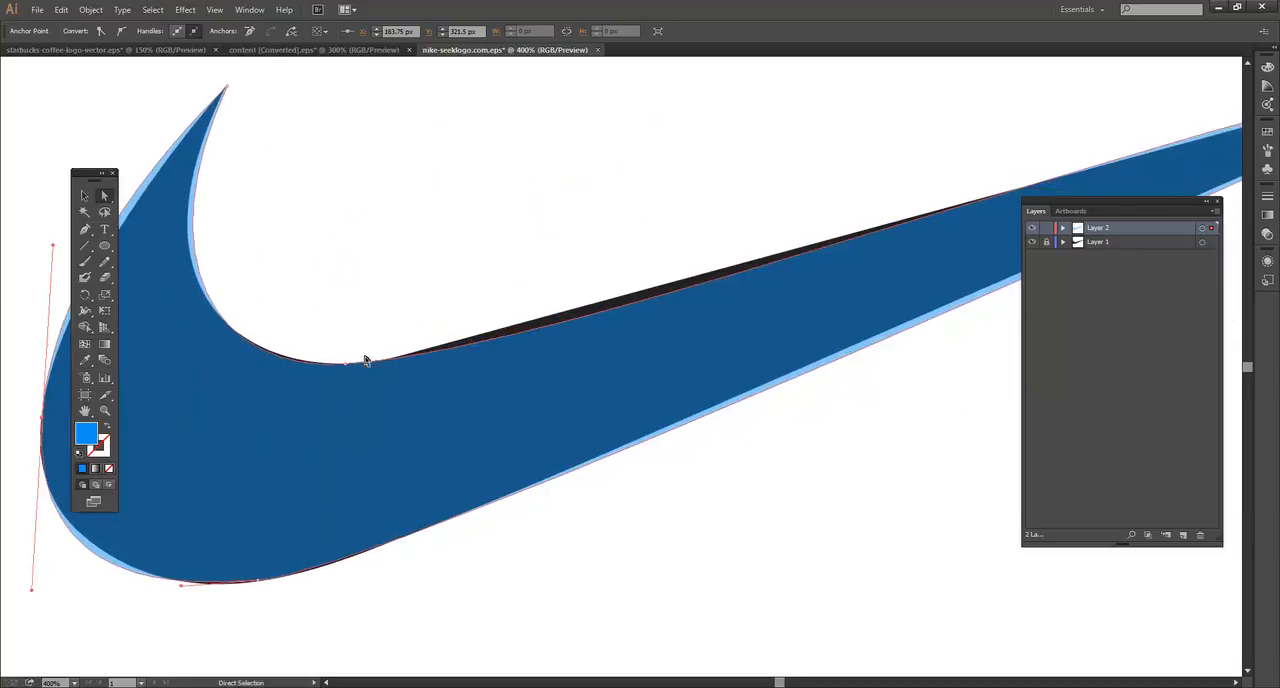
Step: Fine-tune the inner bend anchor and its right-hand handle to bring the long upper edge closer to the original
{"action": "left_click", "coordinate": [345, 365]}
{"action": "left_click_drag", "start_coordinate": [576, 351], "coordinate": [580, 342]}
{"action": "left_click_drag", "start_coordinate": [678, 255], "coordinate": [495, 312]}
{"action": "left_click_drag", "start_coordinate": [781, 260], "coordinate": [443, 274]}
{"action": "left_click_drag", "start_coordinate": [660, 190], "coordinate": [664, 194]}
{"action": "left_click_drag", "start_coordinate": [376, 226], "coordinate": [757, 182]}
{"action": "mouse_move", "coordinate": [429, 270]}
{"action": "left_mouse_down"}
{"action": "mouse_move", "coordinate": [675, 214]}
{"action": "mouse_move", "coordinate": [568, 299]}
{"action": "left_mouse_up"}
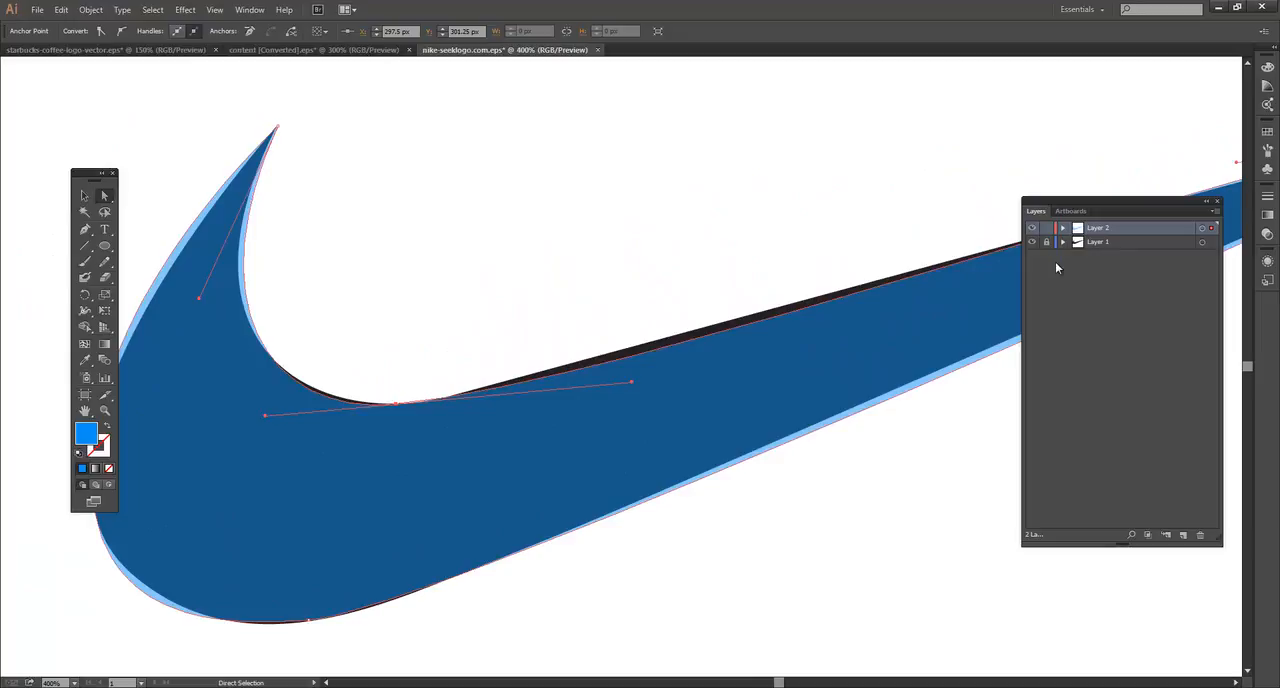
Step: Hide Layer 1 and view the whole refined blue swoosh on its own
{"action": "left_click", "coordinate": [1032, 242]}
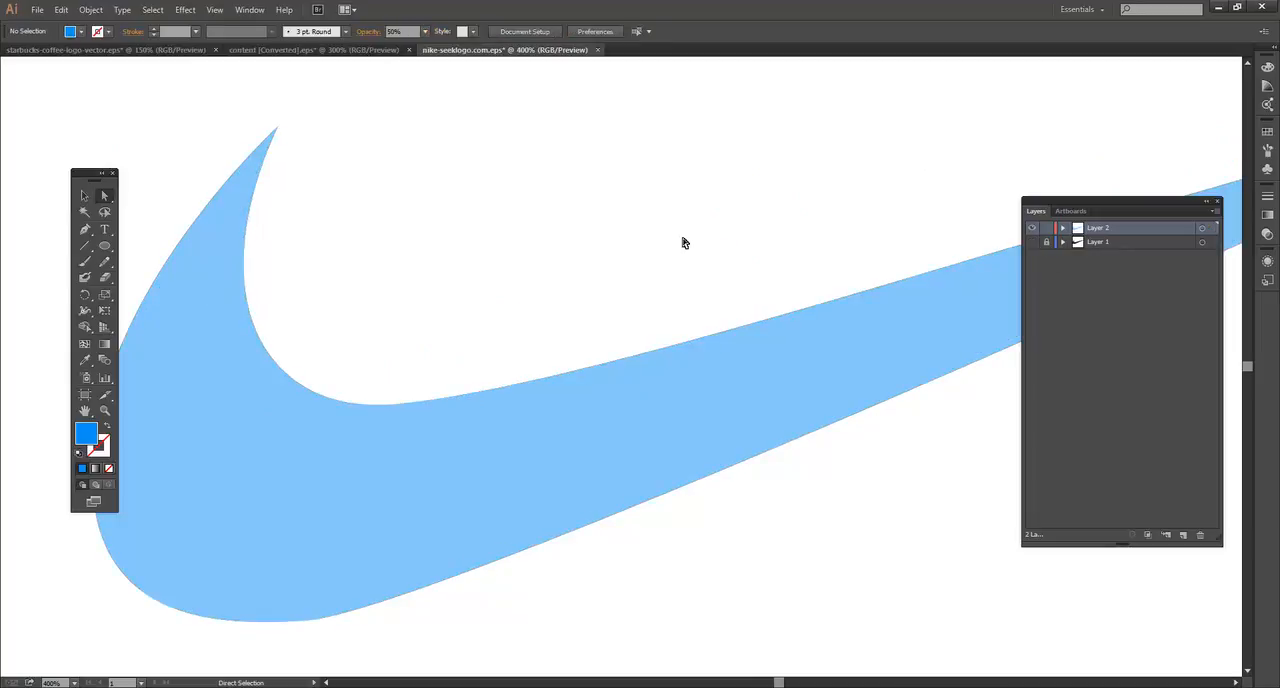
{"action": "key", "text": "ctrl+minus"}
{"action": "key", "text": "ctrl+minus"}
{"action": "key", "text": "ctrl+minus"}
{"action": "left_click_drag", "start_coordinate": [813, 436], "coordinate": [757, 391]}
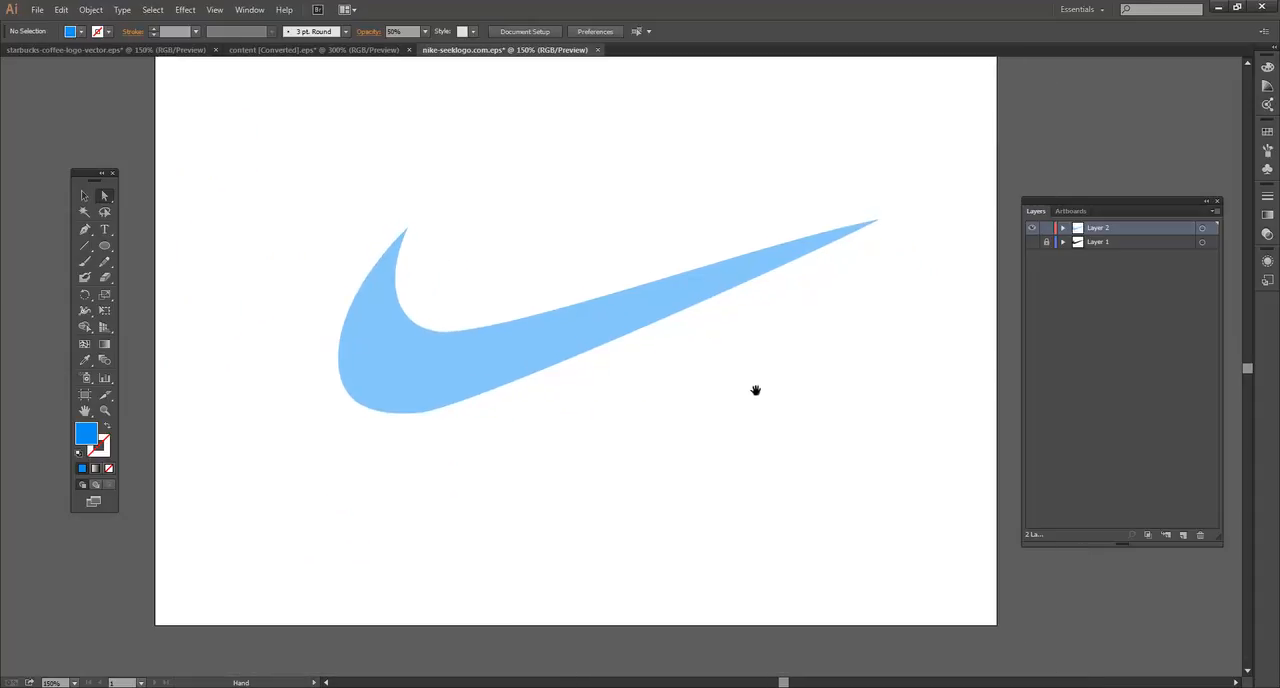
{"action": "left_click_drag", "start_coordinate": [570, 221], "coordinate": [597, 271]}
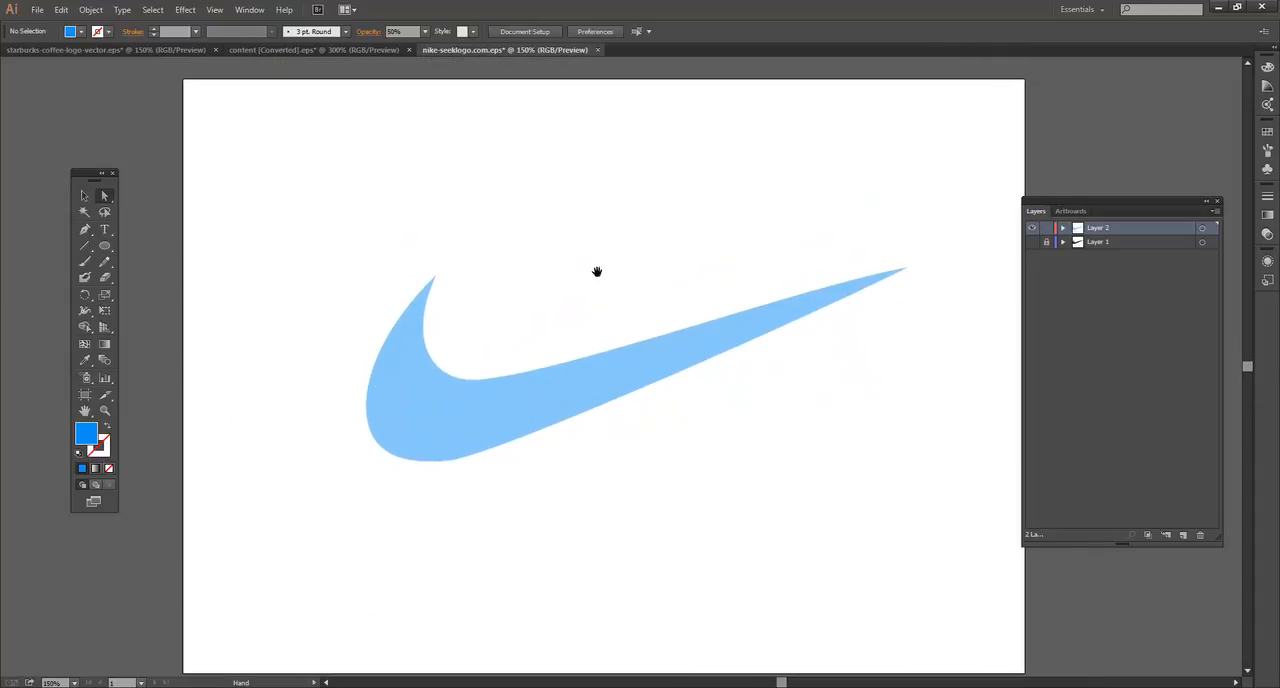